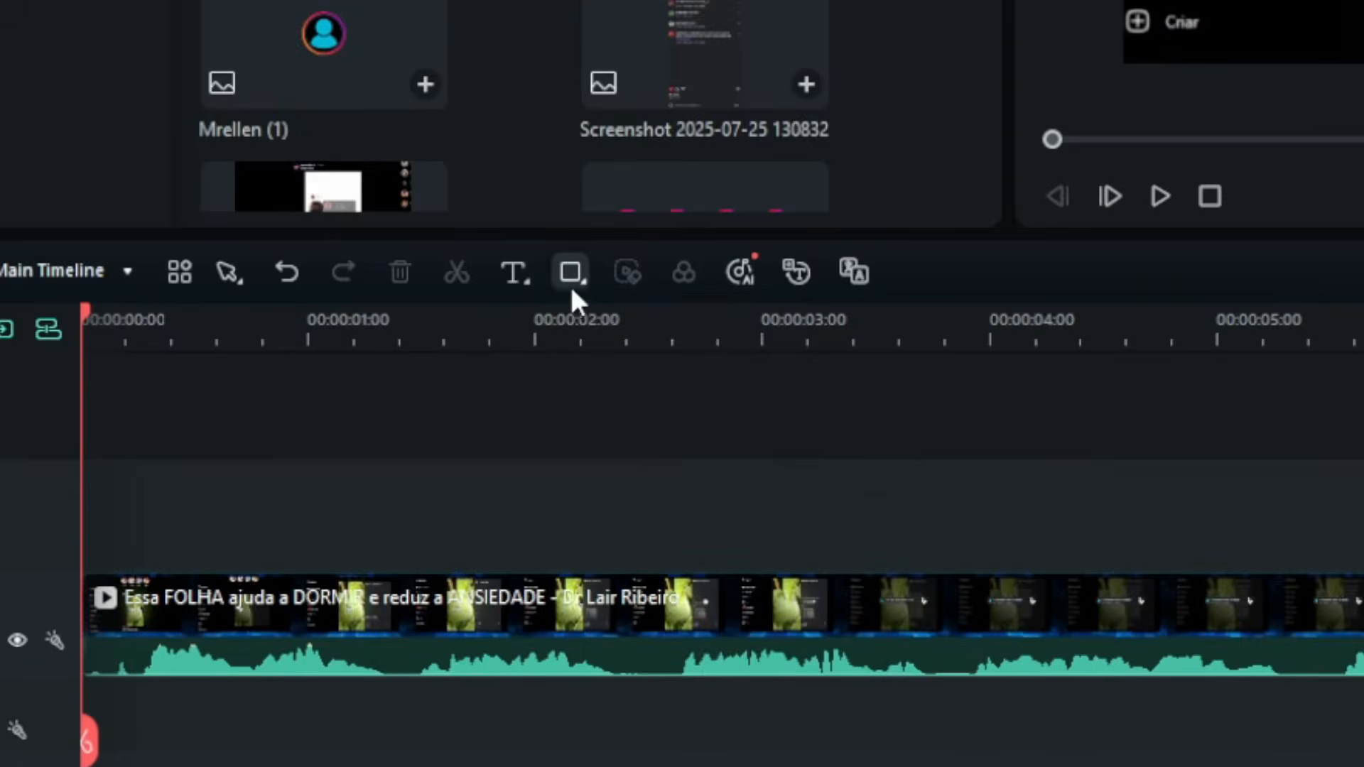
- Draw a rectangle shape over most of the preview frame and fill it with black sampled from the video
click(281, 433)
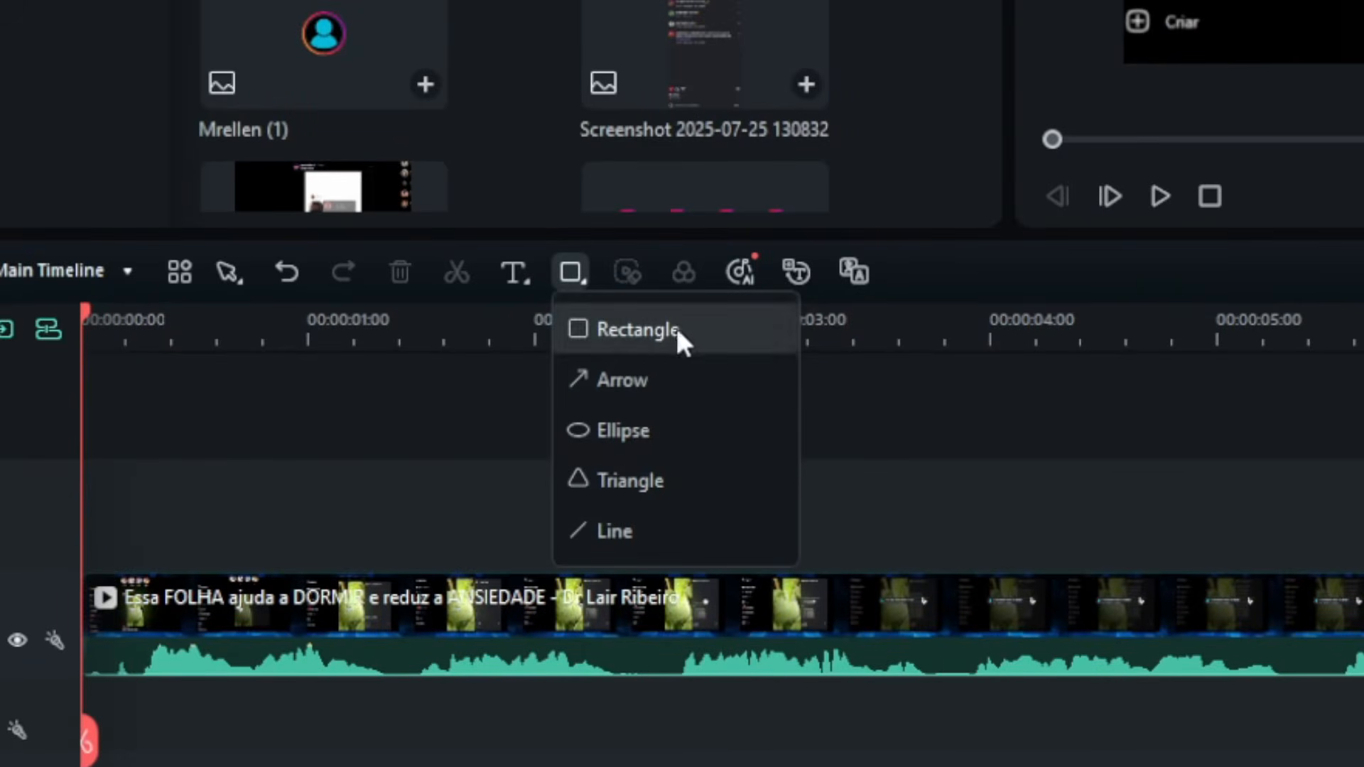
click(612, 329)
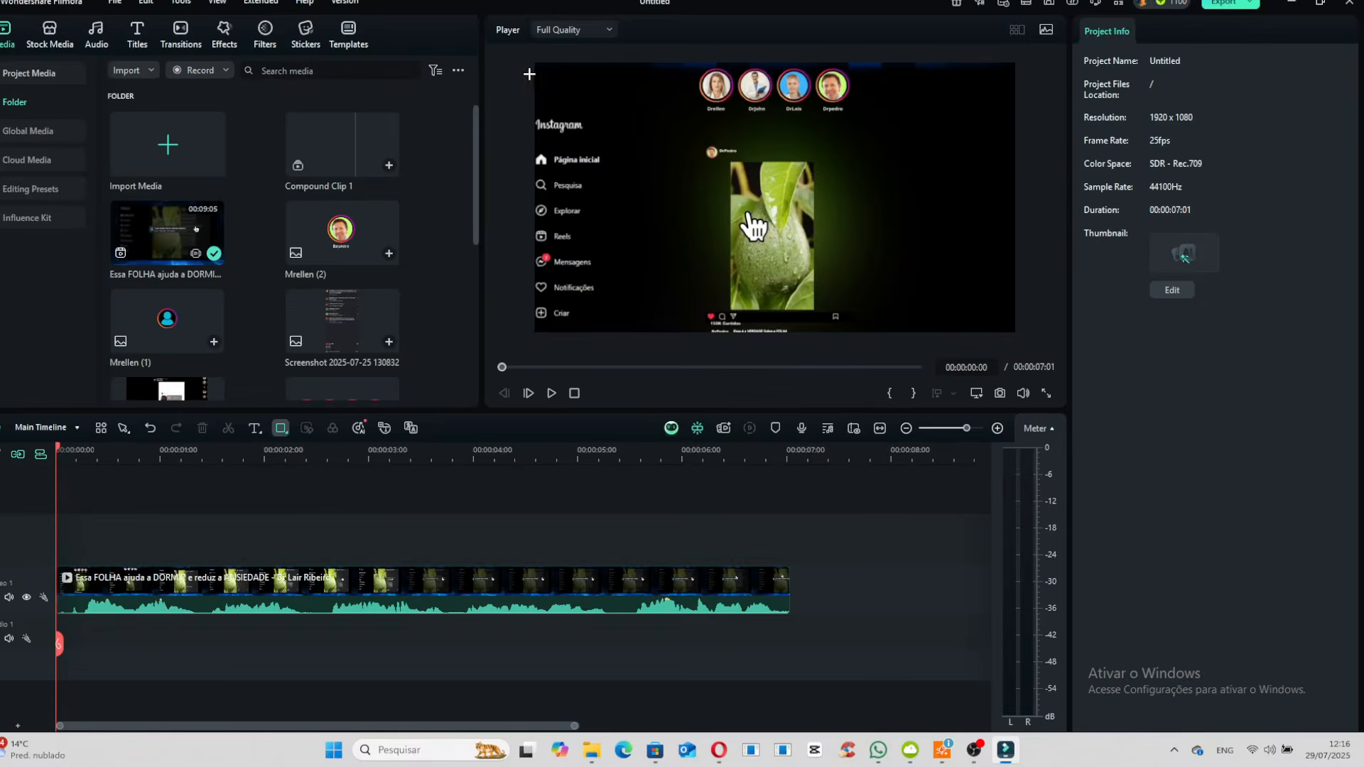
drag(546, 71, 999, 330)
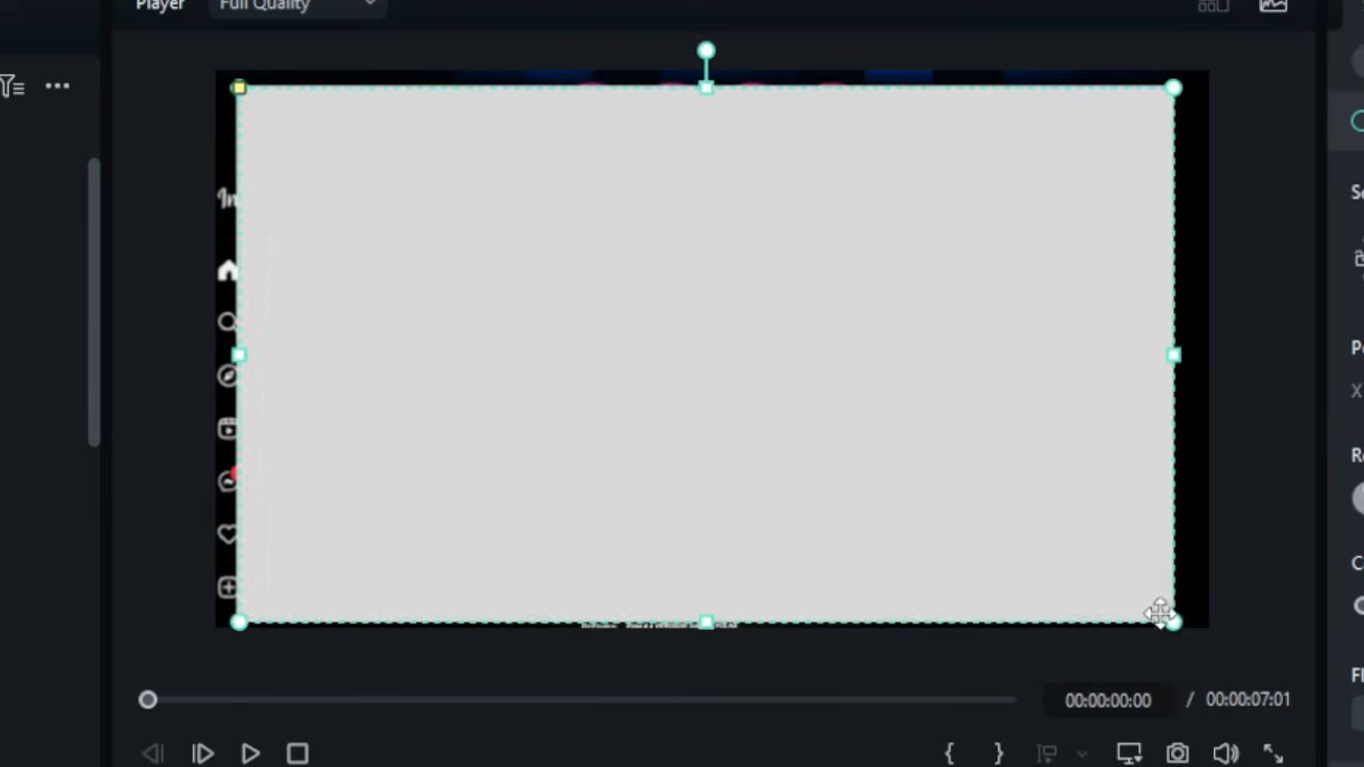
click(967, 315)
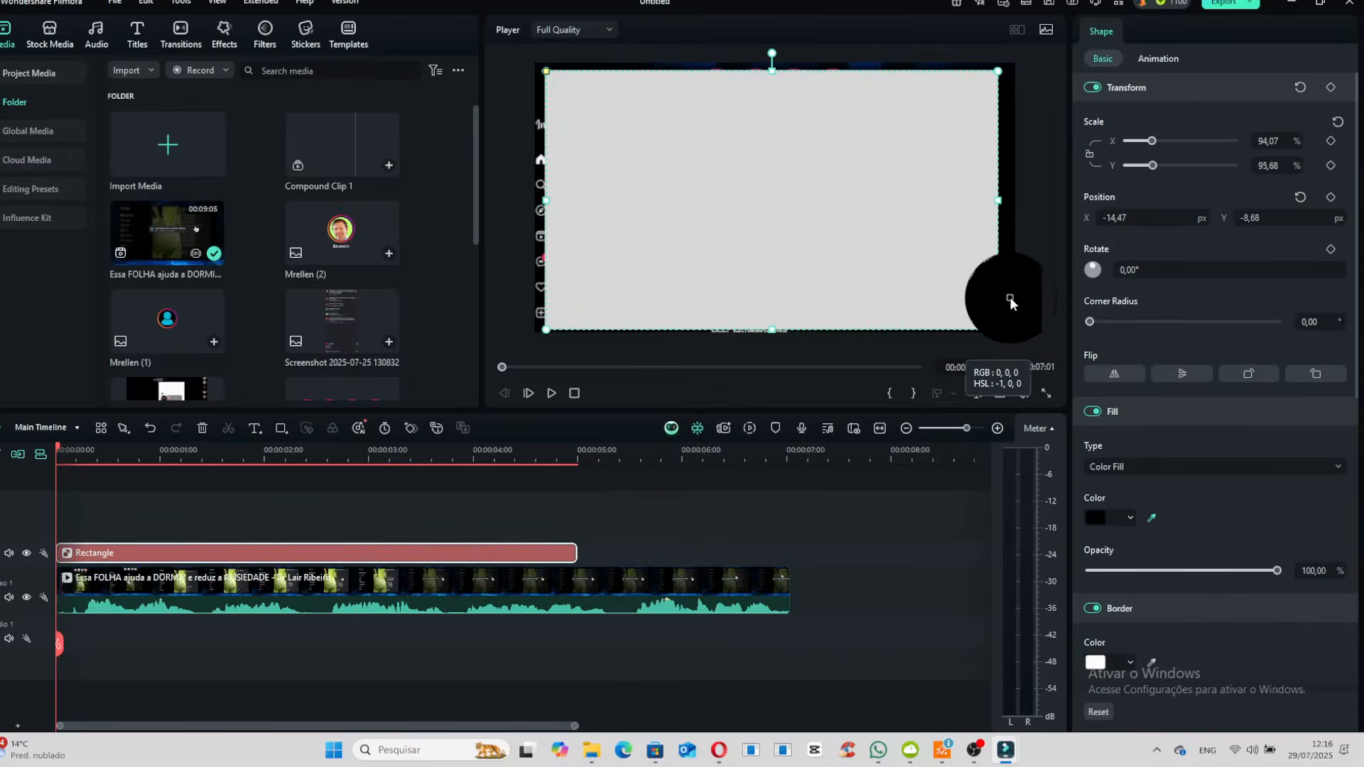
click(1011, 303)
- Enlarge the black rectangle to cover the whole frame and extend its clip to the end of the background video
drag(999, 329, 1109, 393)
drag(546, 71, 470, 38)
drag(576, 553, 785, 539)
scroll(177, 211, down, 4)
drag(177, 210, 63, 508)
drag(577, 537, 789, 534)
drag(773, 164, 627, 323)
drag(665, 222, 797, 88)
drag(688, 123, 636, 301)
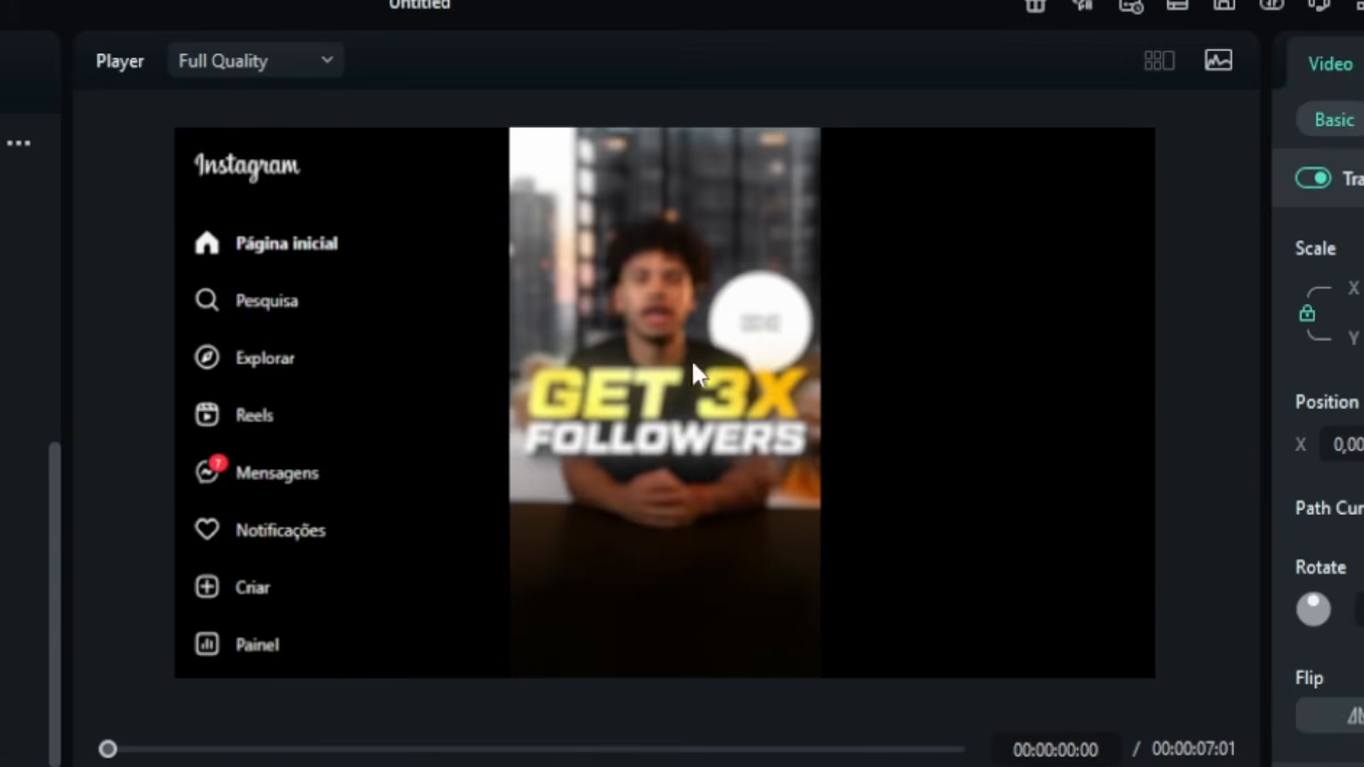
- Scale the Follower Manychat Hack video to 57.14% and place it mid-frame at X 0, Y -72.36 px
click(798, 188)
drag(1152, 141, 1145, 142)
drag(932, 255, 926, 256)
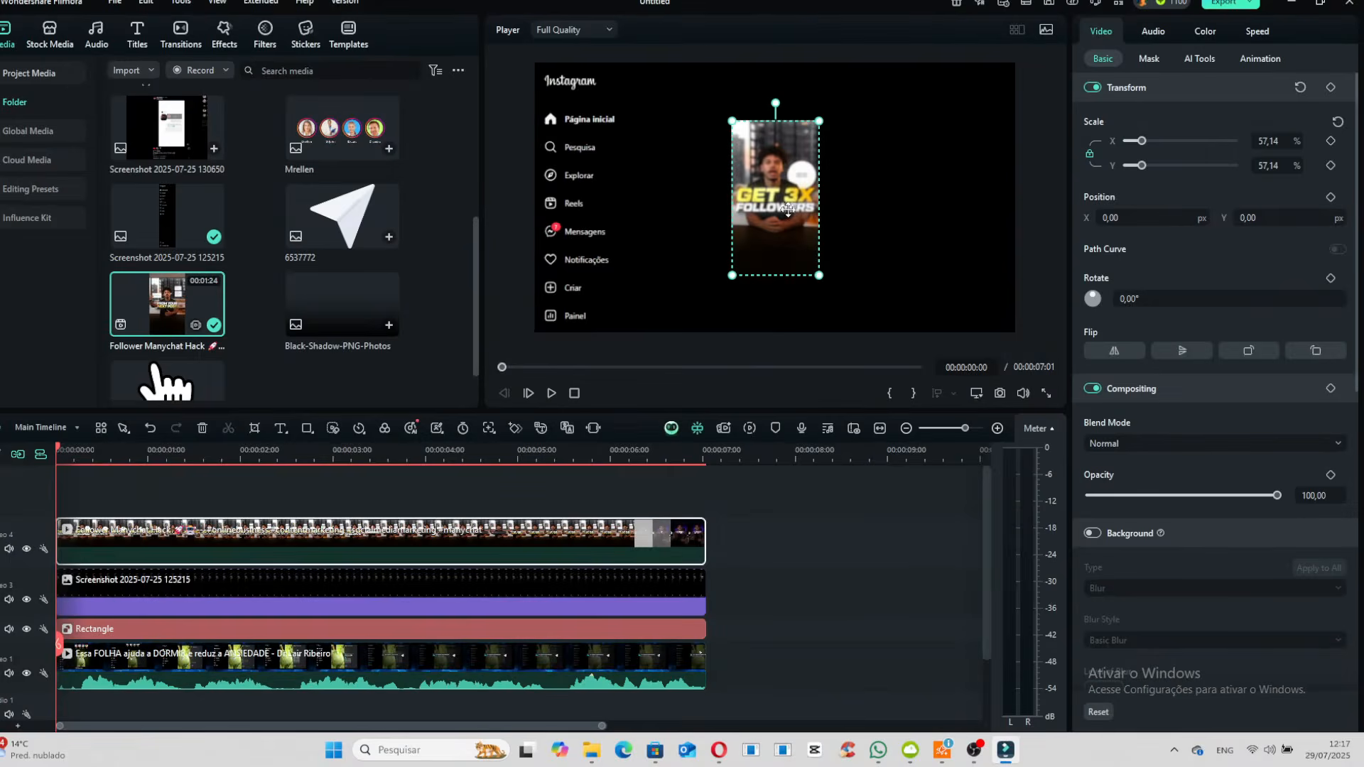
drag(788, 210, 788, 230)
- Add the Mouse hand Apple image on top for the full duration, scaled to 10.96% at X 4.18, Y -72.14 px
drag(174, 368, 57, 499)
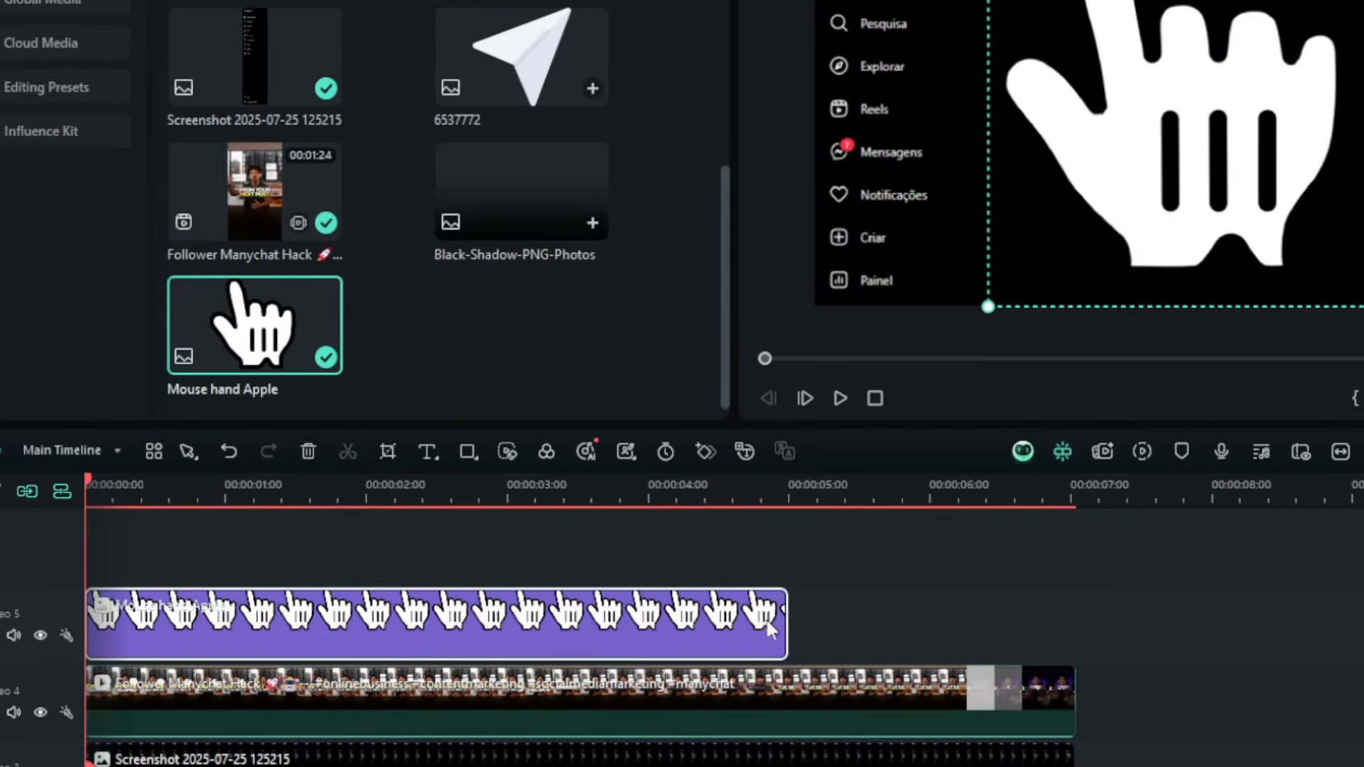
drag(786, 615, 1069, 615)
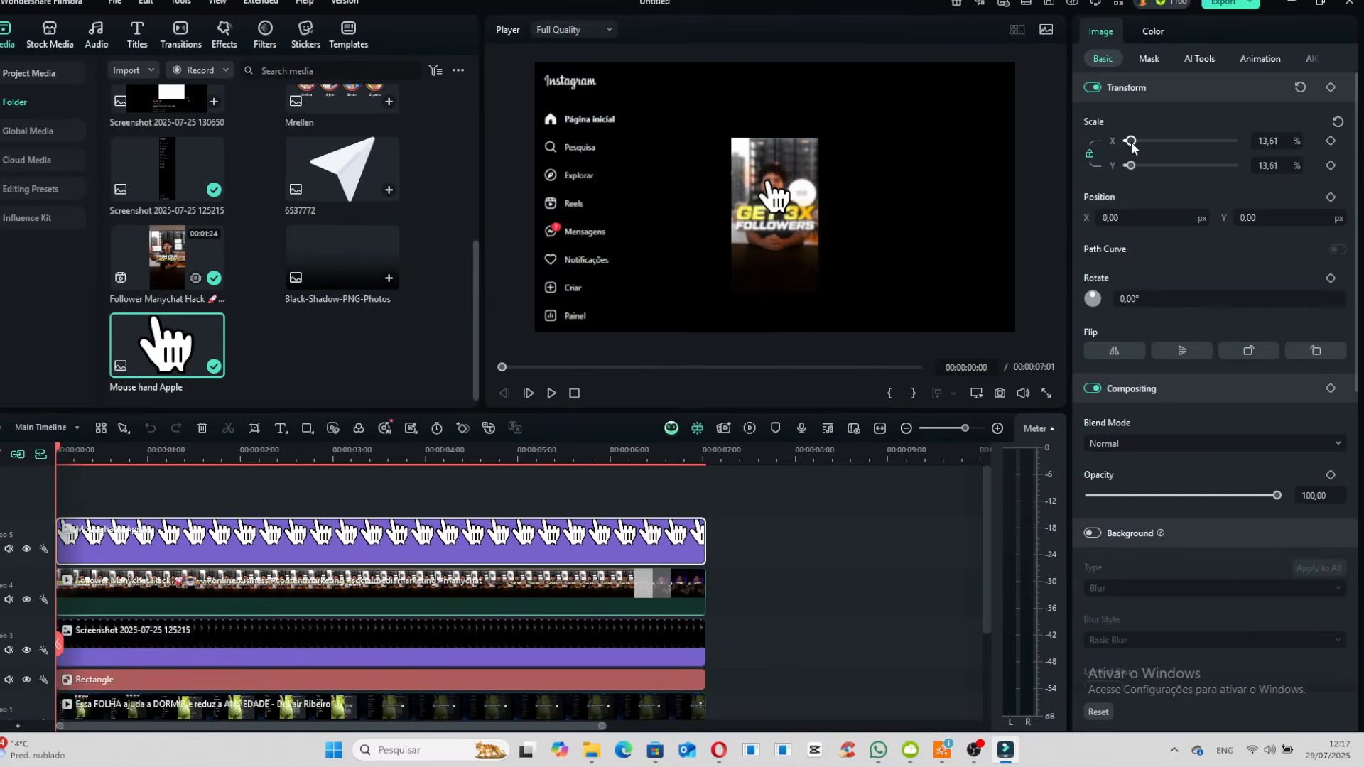
scroll(763, 287, up, 2)
drag(786, 212, 795, 201)
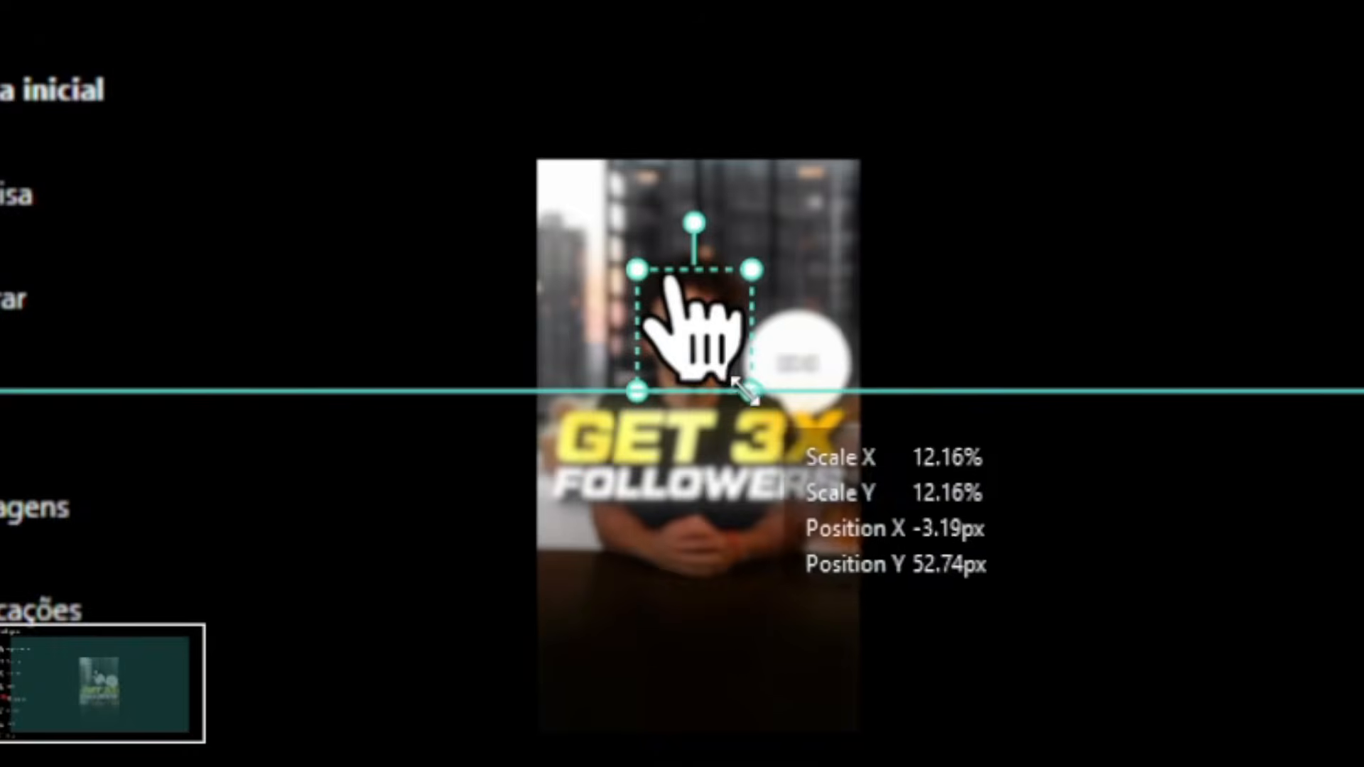
drag(743, 390, 746, 387)
drag(698, 341, 708, 465)
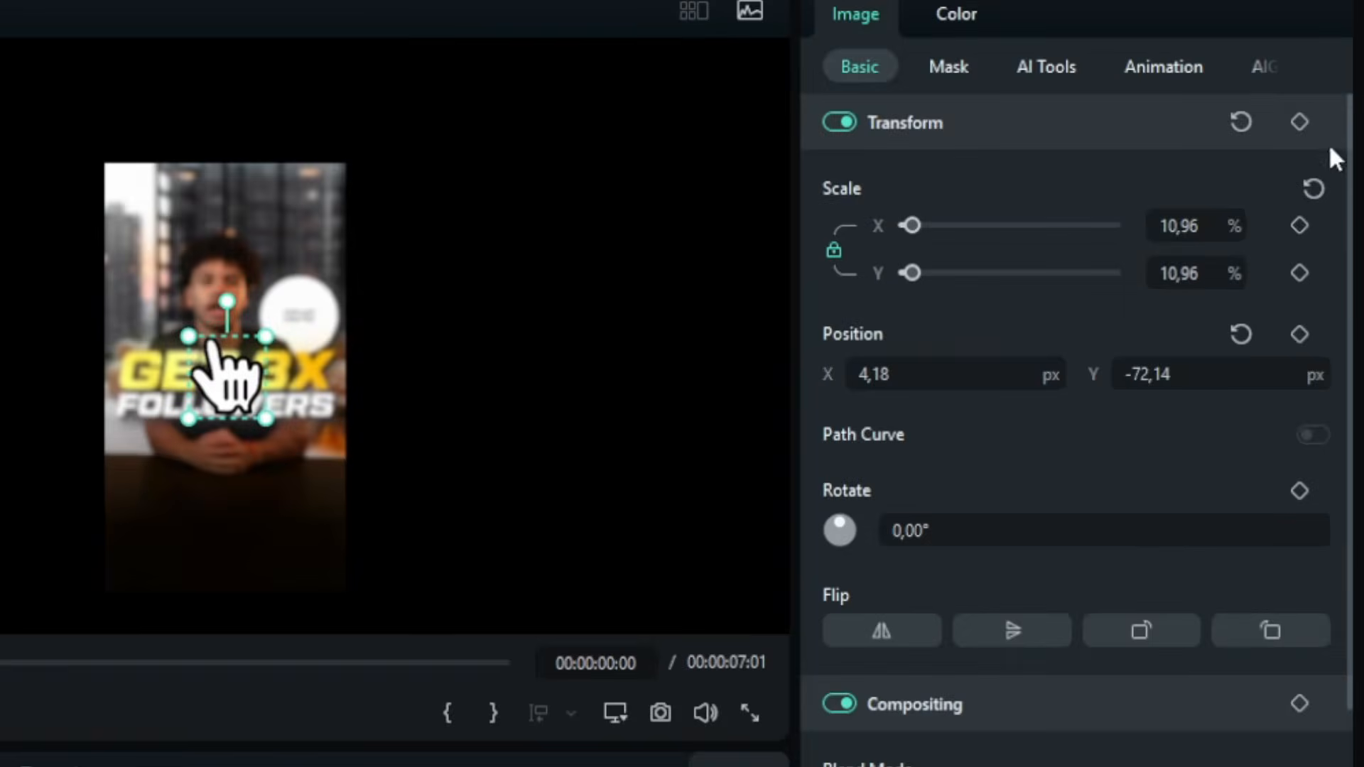
- Animate the hand's click with a changed scale keyframe at frame 6 and a copy of the first keyframe at frame 12
key(space)
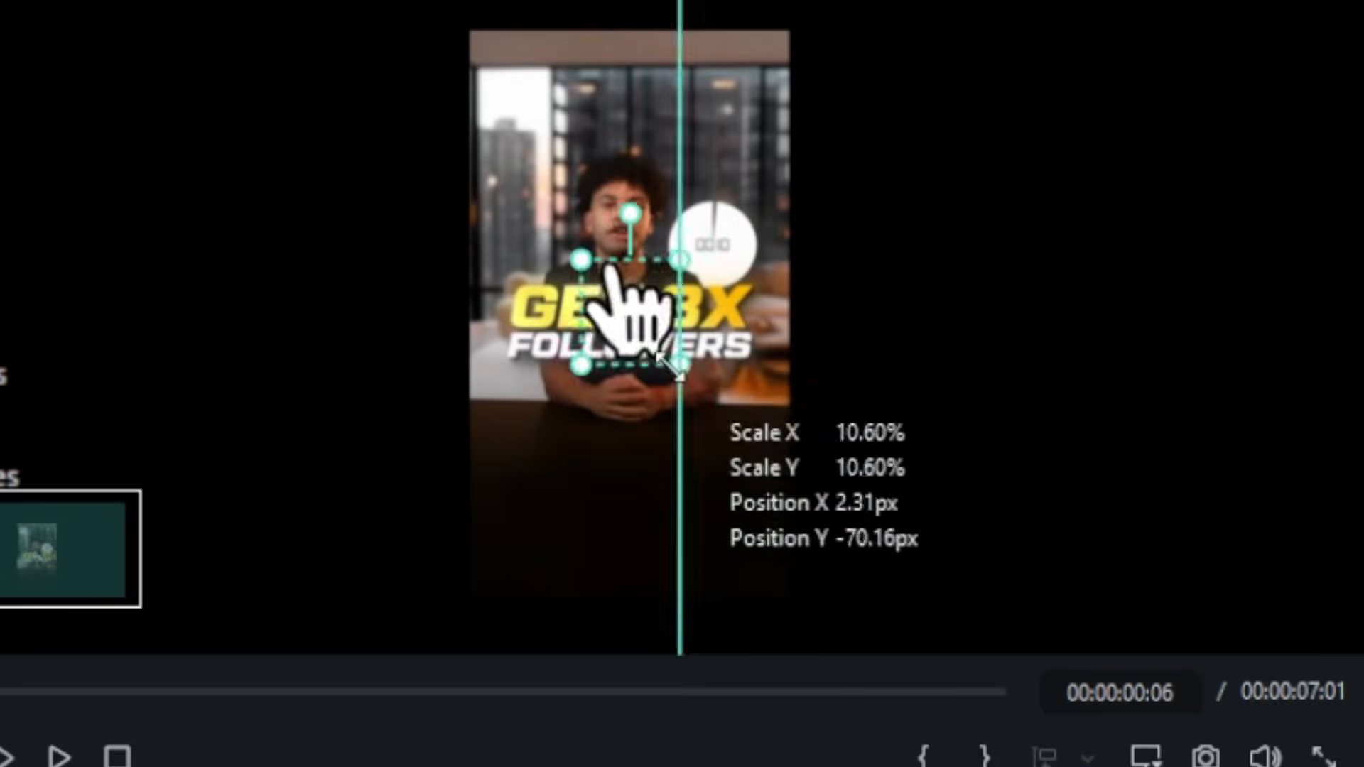
drag(624, 305, 626, 361)
key(ctrl+c)
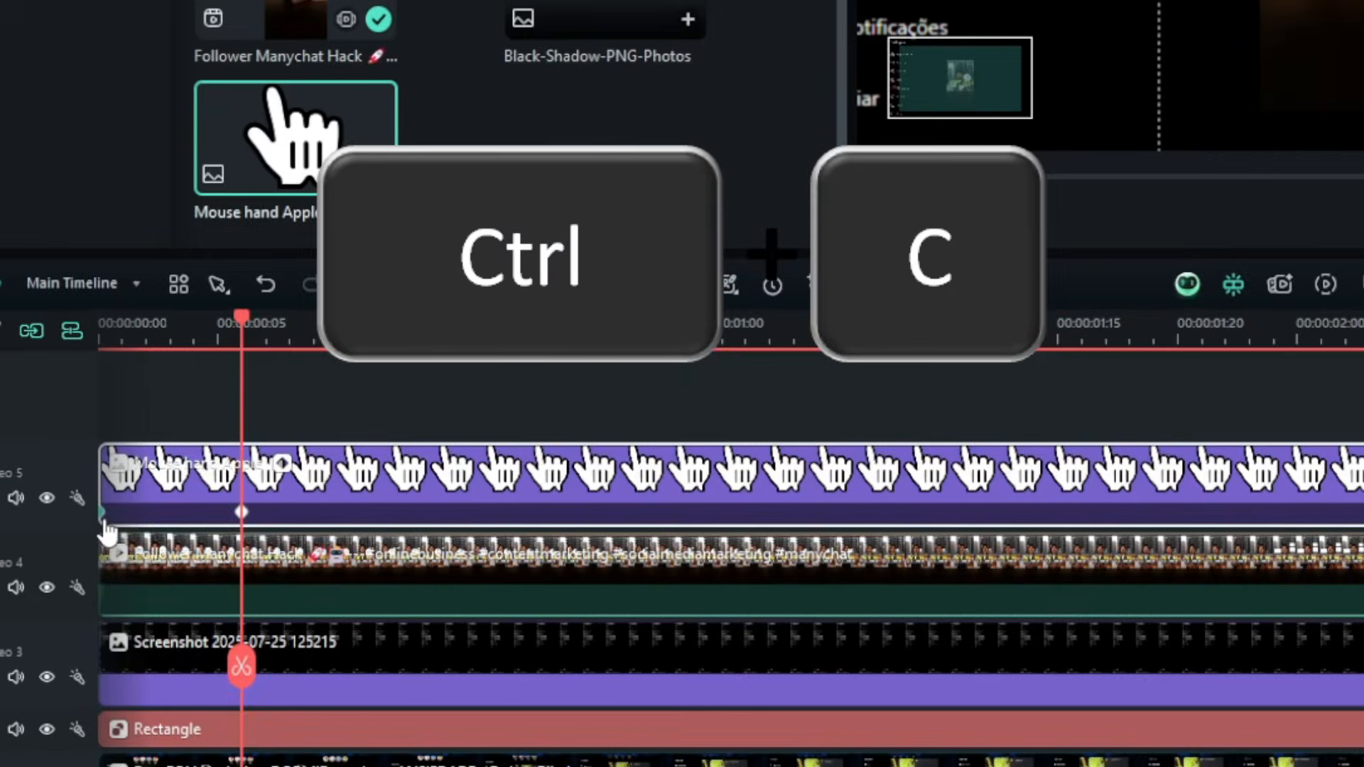
key(Home)
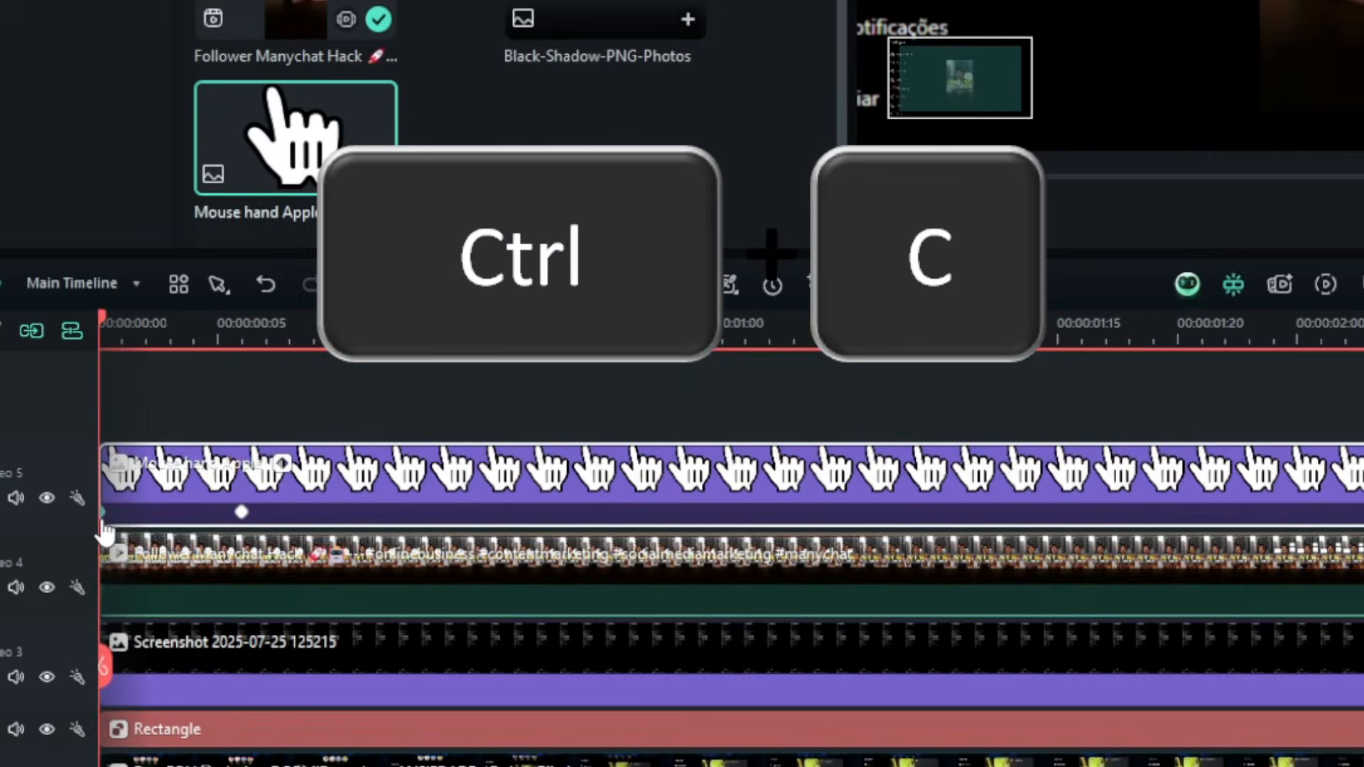
click(382, 338)
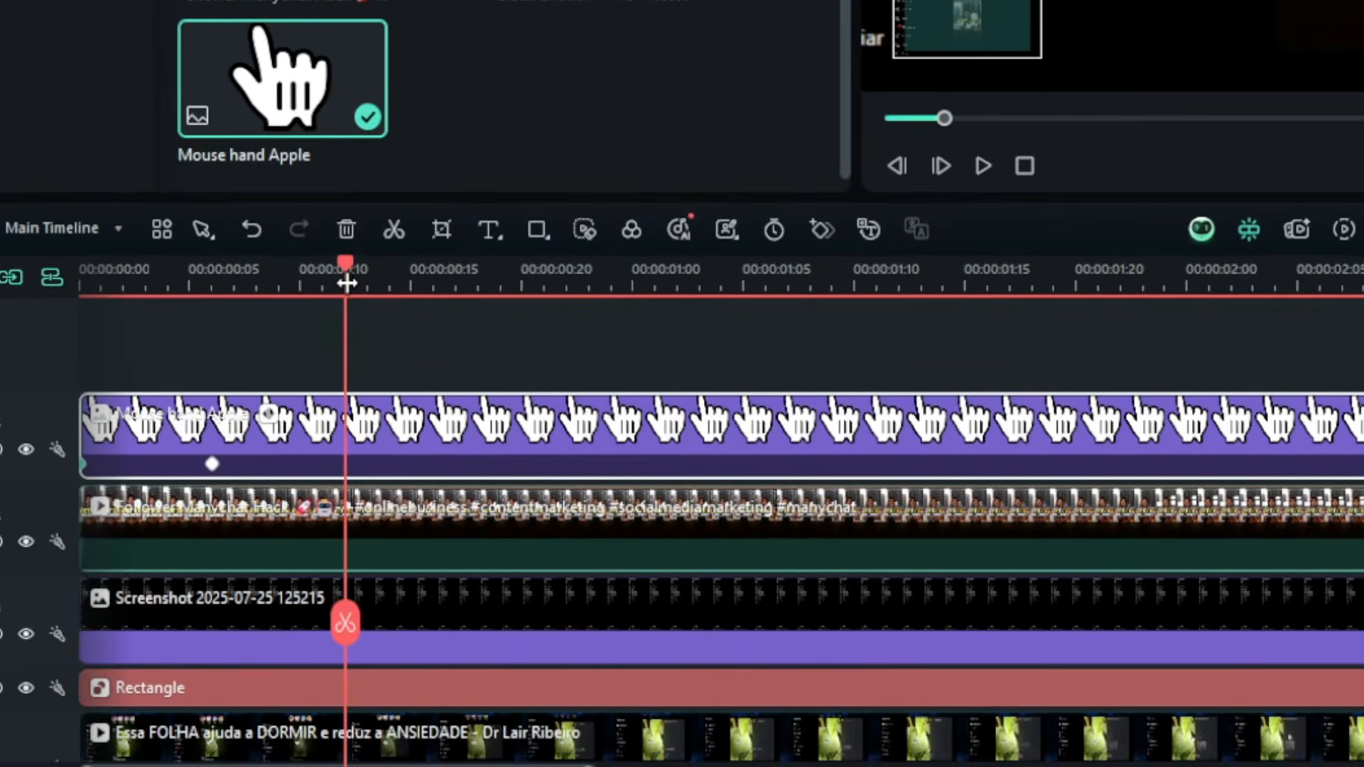
key(ctrl+v)
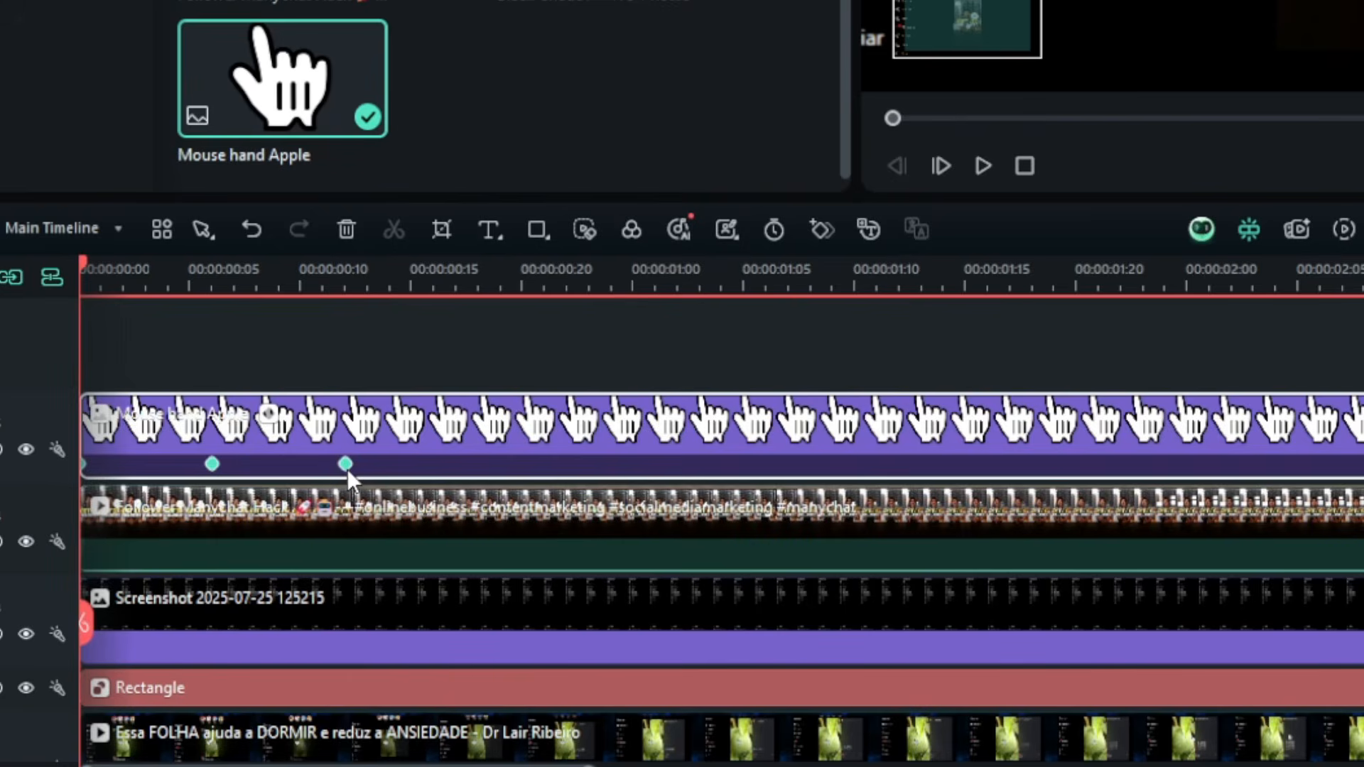
- Apply a Bezier curve to all keyframes of the hand clip
right_click(346, 467)
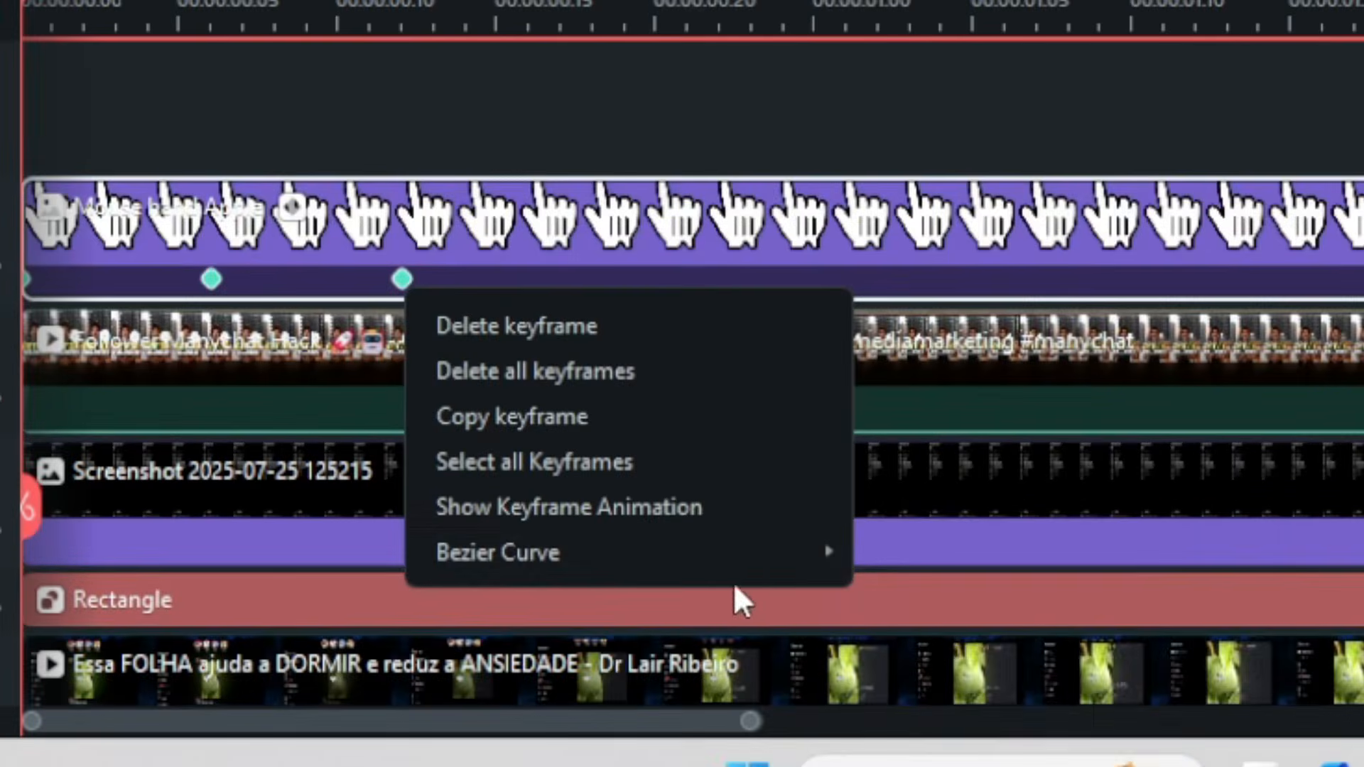
mouse_move(587, 658)
click(968, 737)
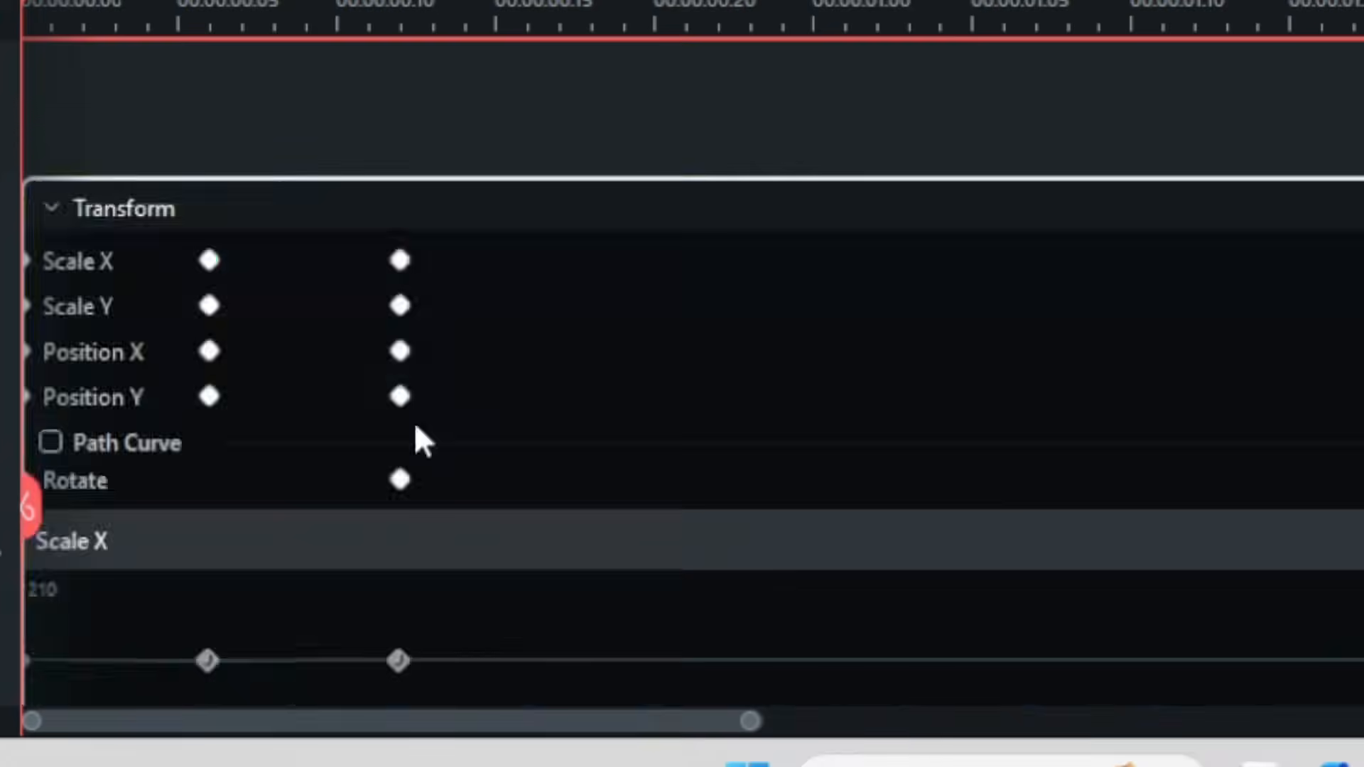
- Split the Follower Manychat Hack clip at the hand's frame 6 keyframe
scroll(469, 610, down, 4)
scroll(332, 541, down, 3)
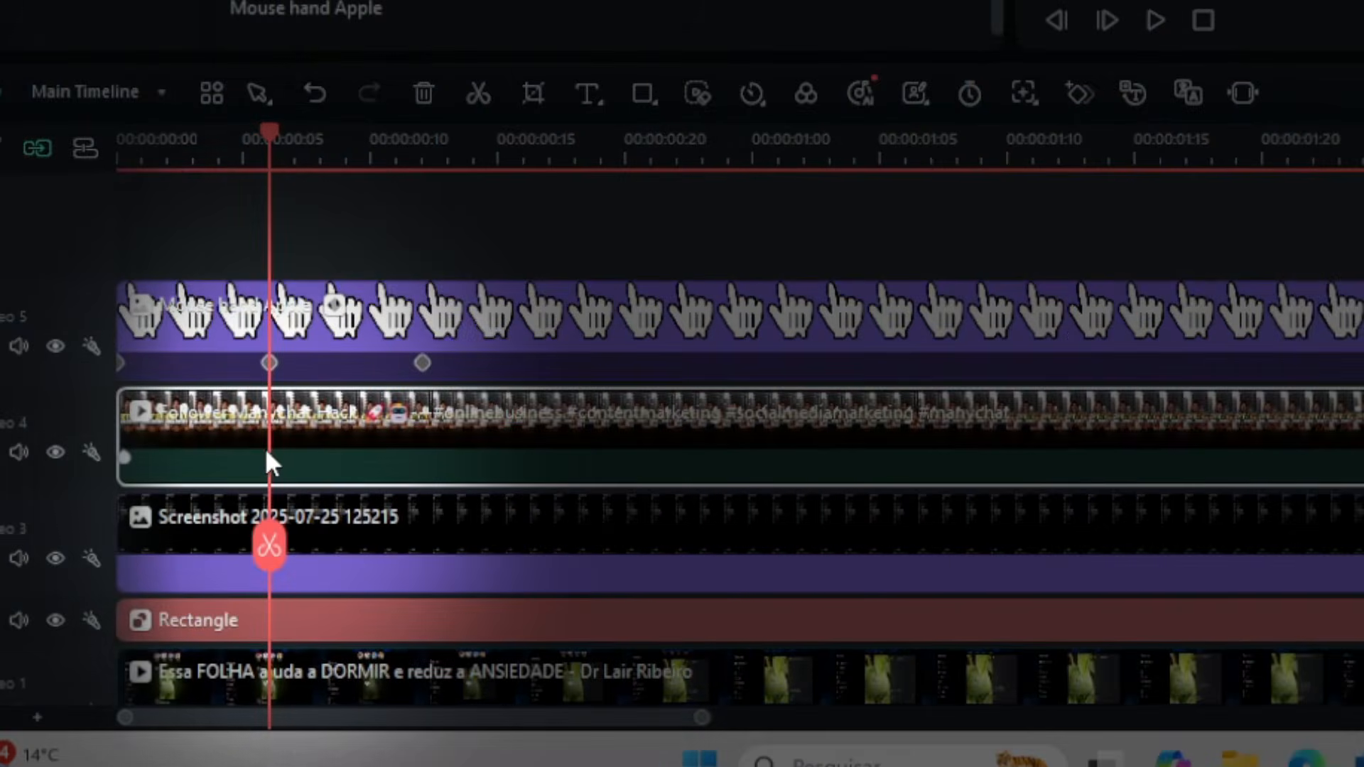
key(ctrl+b)
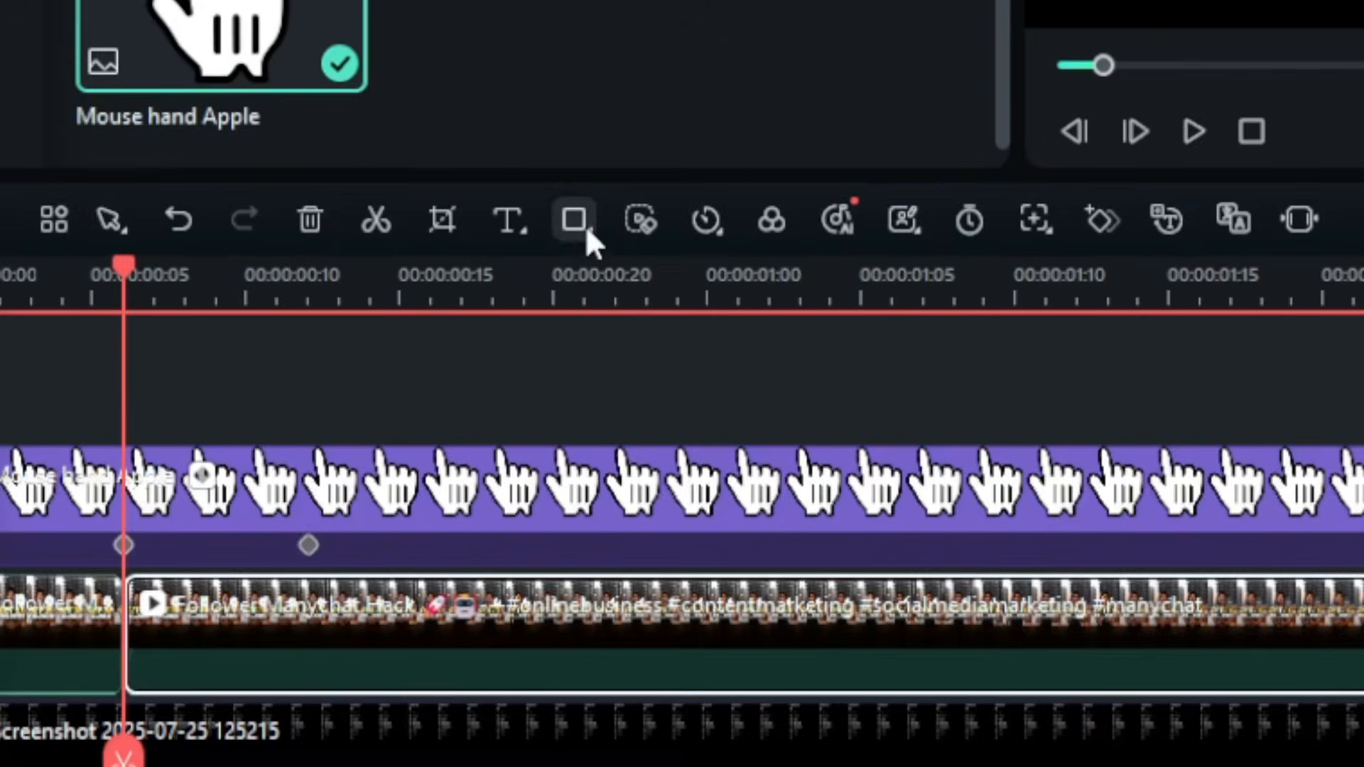
- Draw a rectangle of about 20% width and 59% height scale over the vertical video from frame 6 and hide its track
click(313, 433)
click(338, 452)
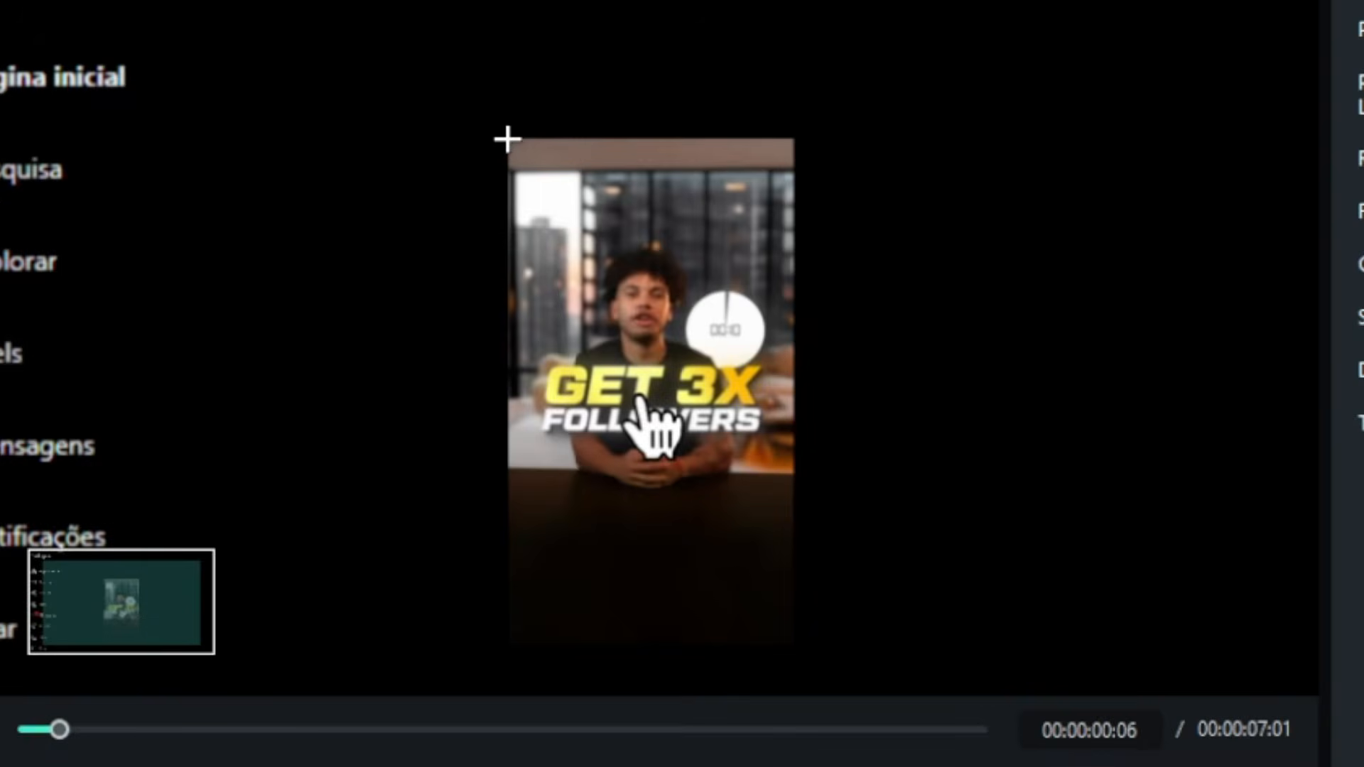
drag(507, 139, 731, 585)
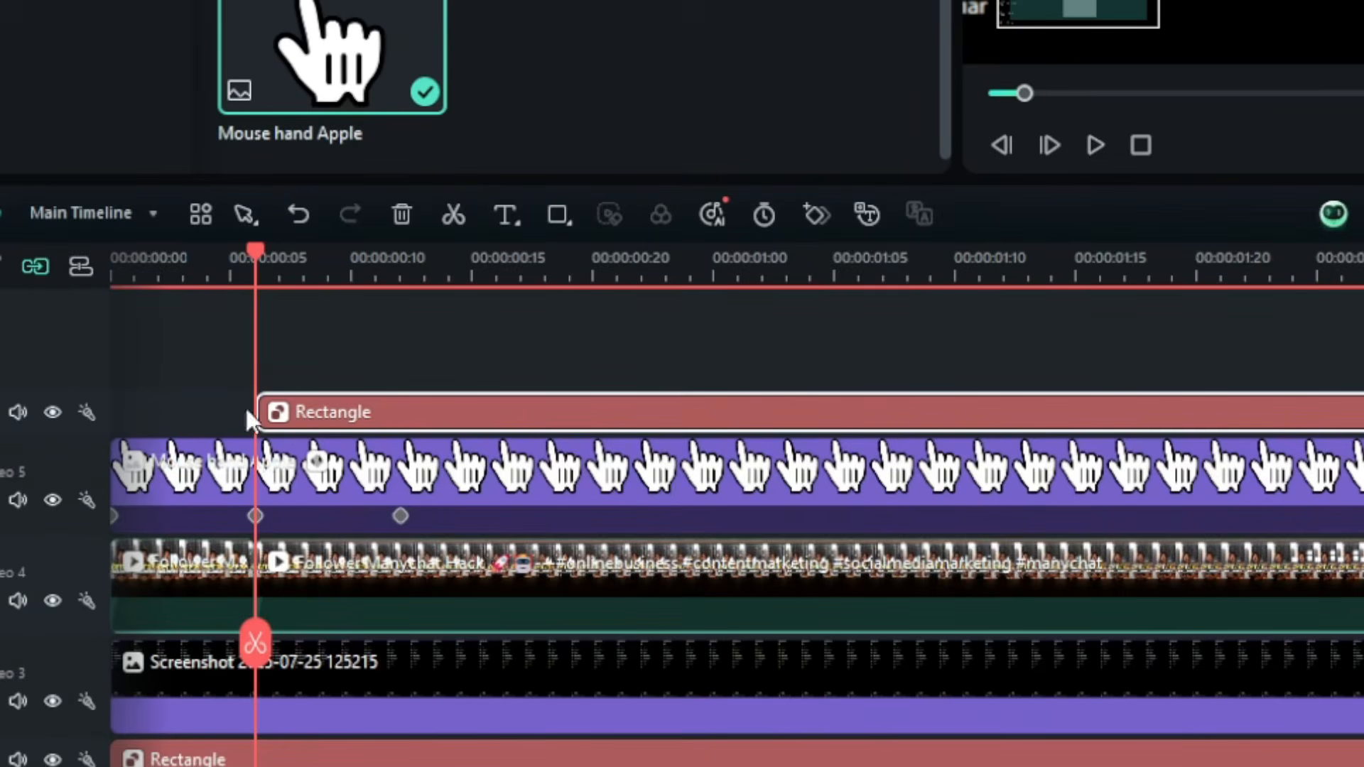
click(52, 412)
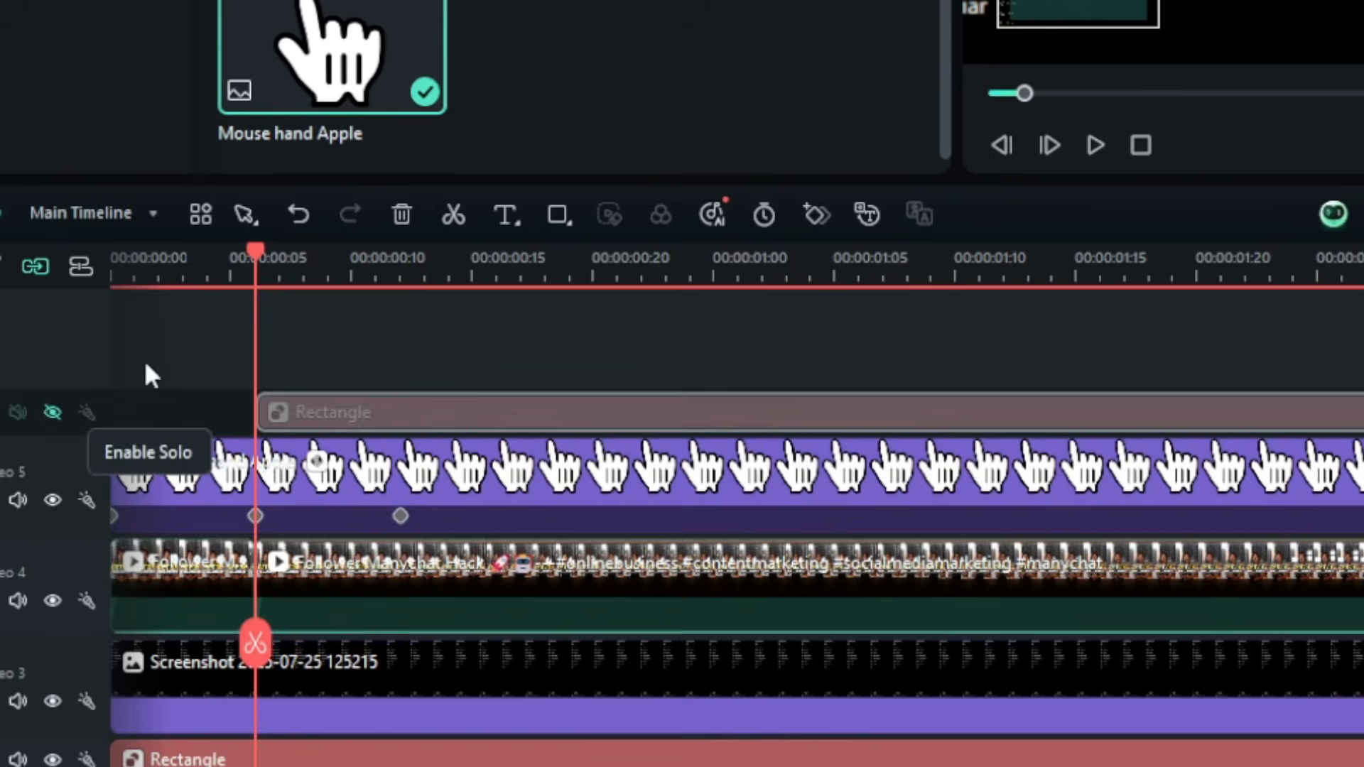
- Keyframe the second Follower Manychat Hack segment at its start and enlarge it to 81.63% at frame 17
click(327, 599)
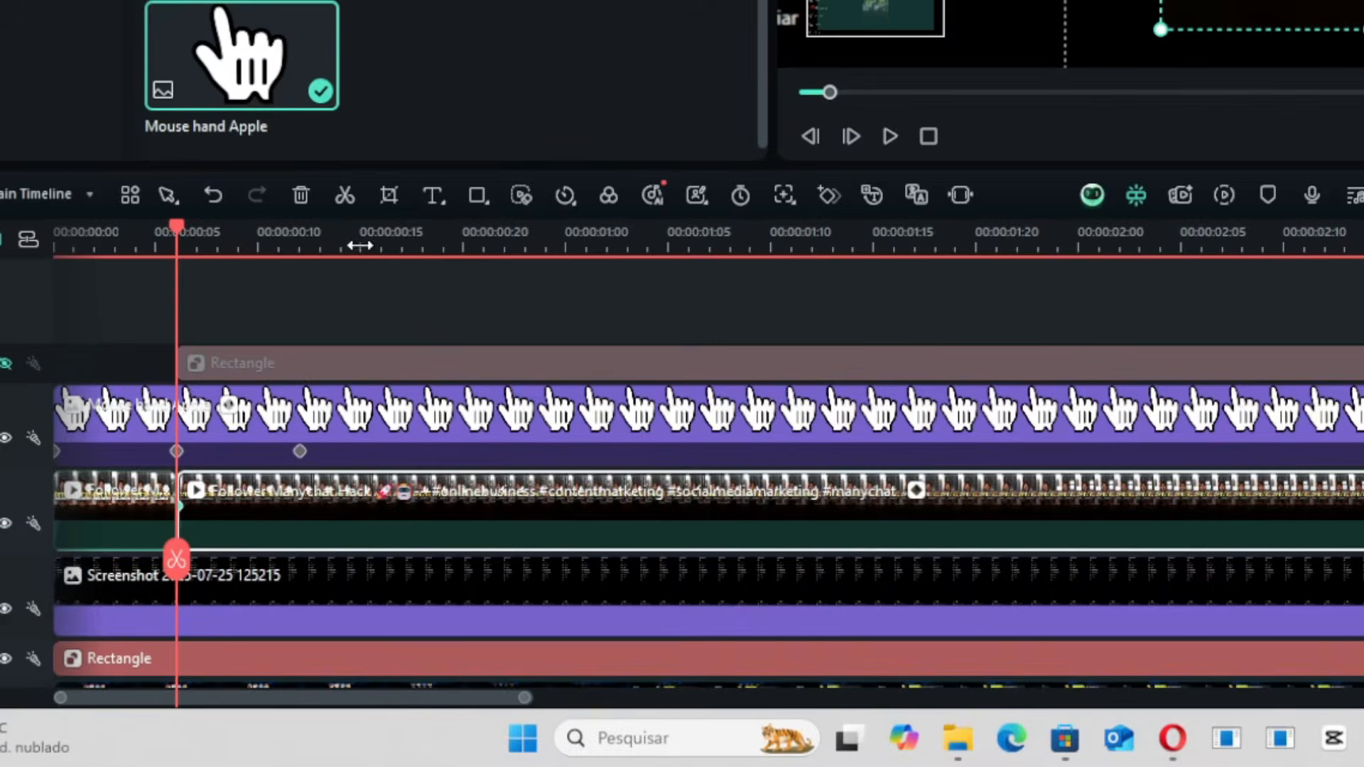
drag(179, 236, 298, 238)
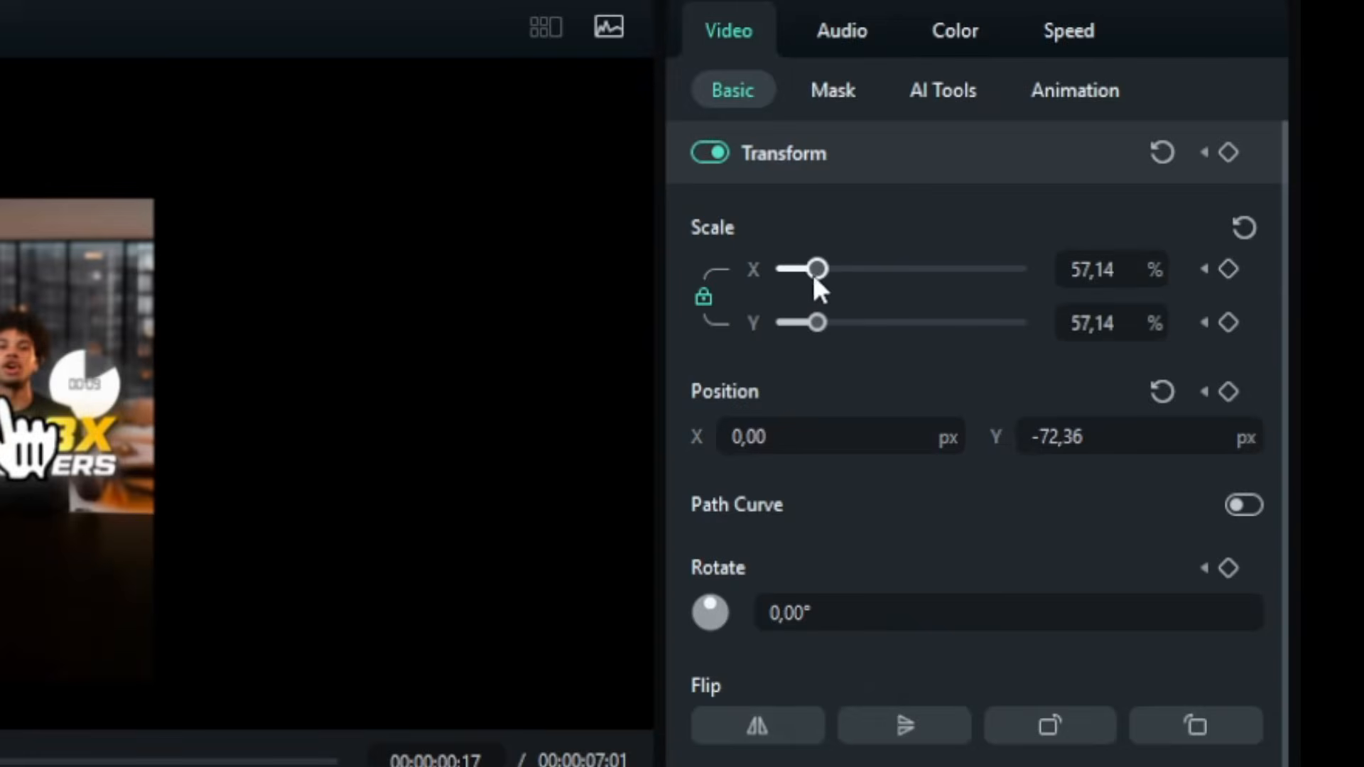
drag(815, 278, 834, 287)
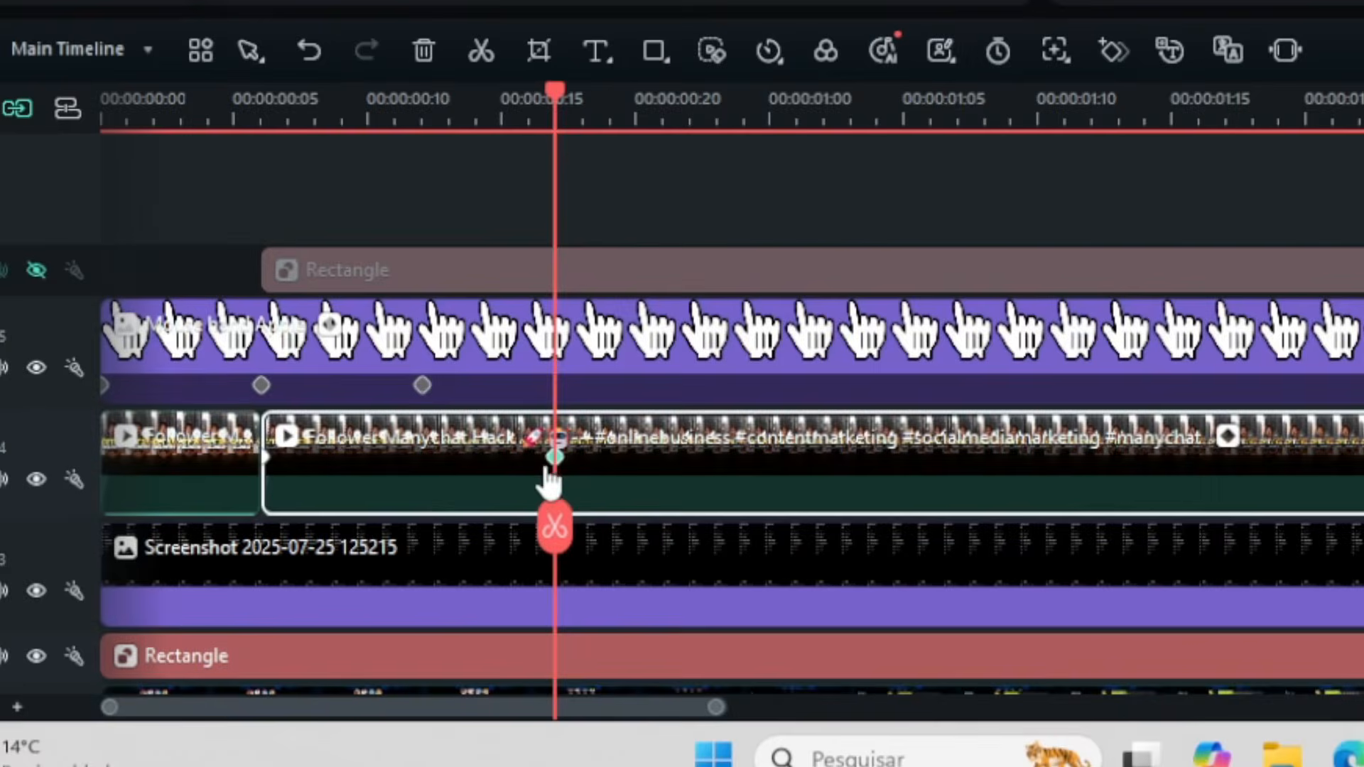
- Select all keyframes of the enlarging video segment and apply an ease Bezier curve to them
right_click(551, 462)
click(675, 620)
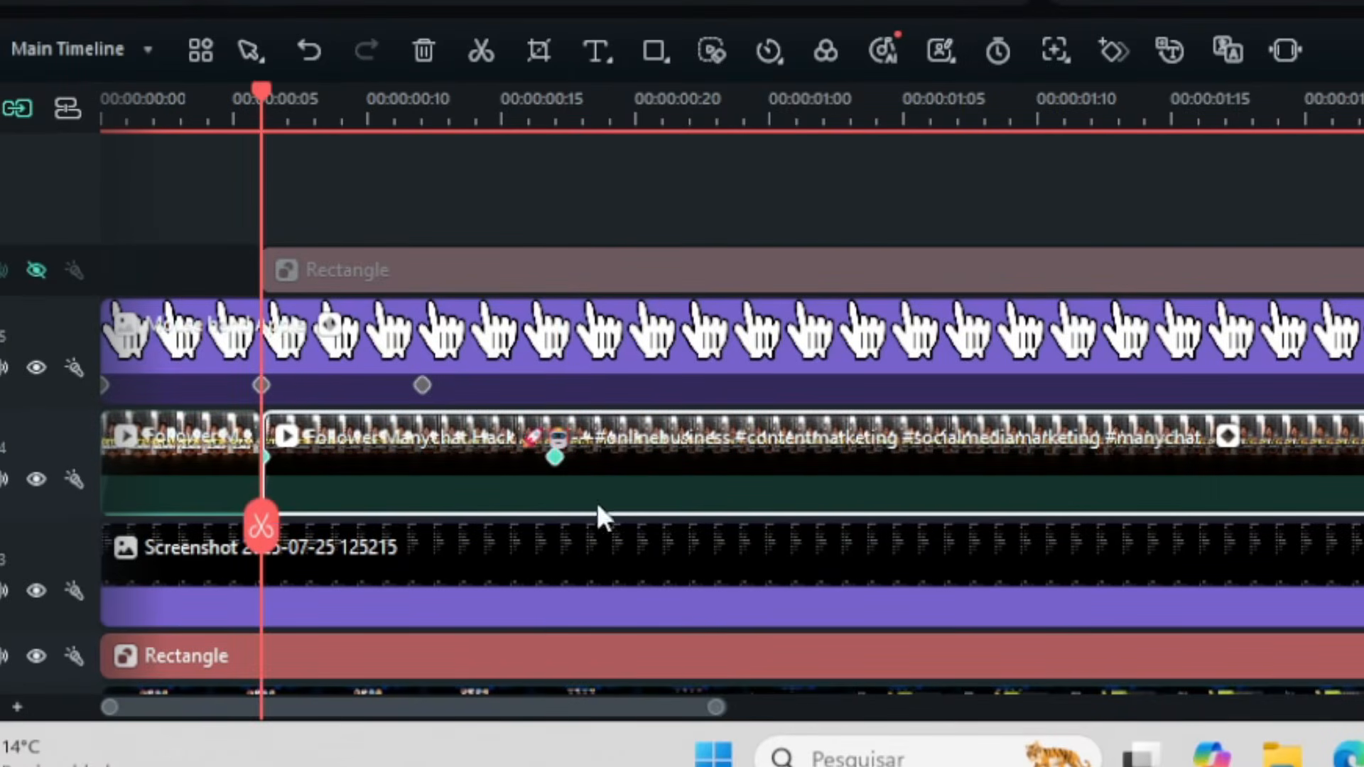
right_click(557, 462)
mouse_move(814, 684)
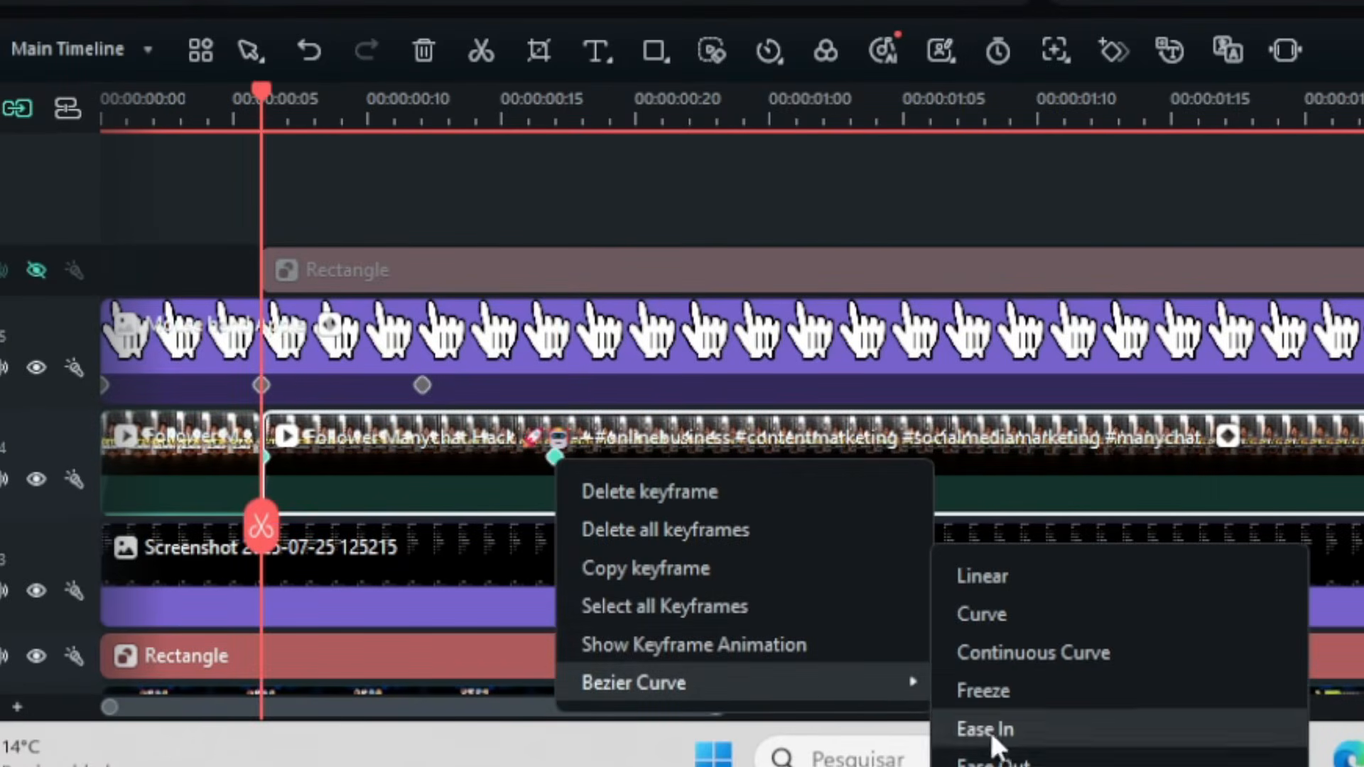
click(1084, 747)
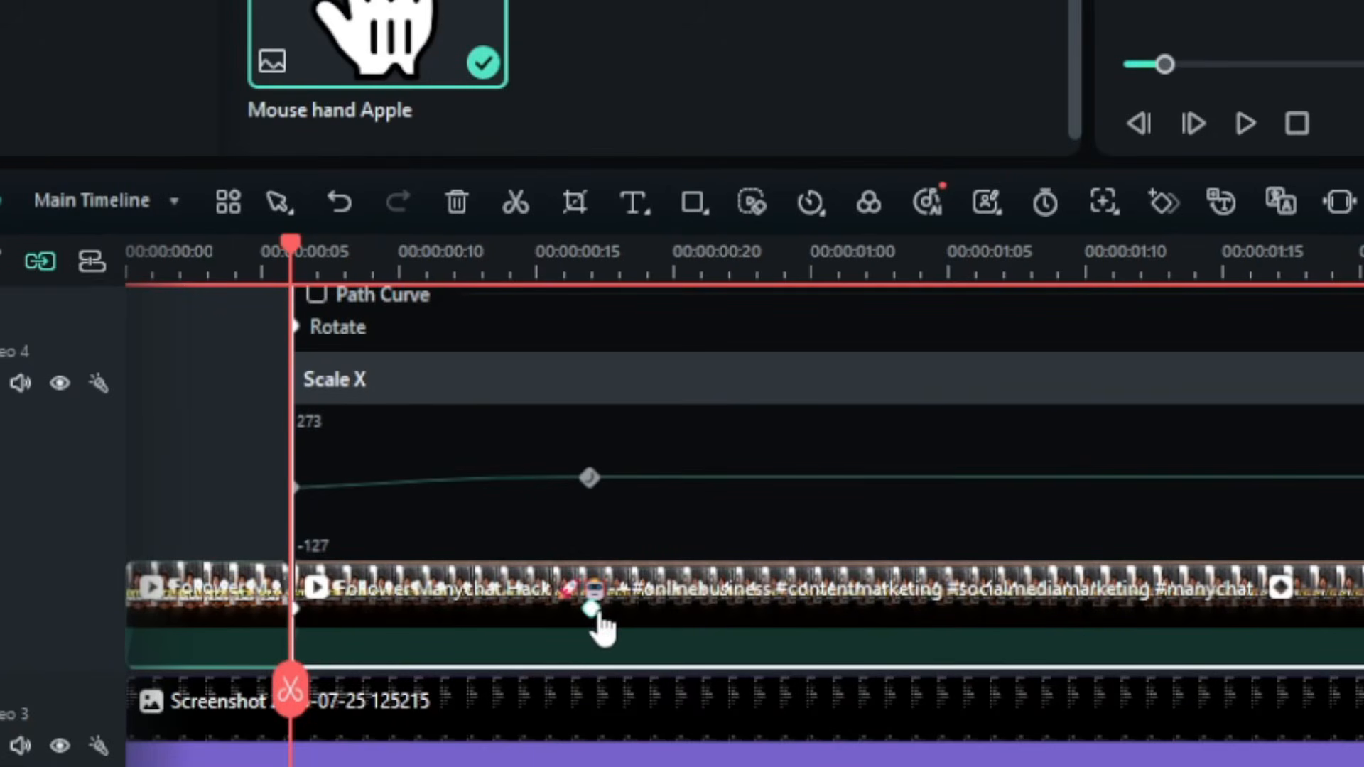
- Move the video segment's end keyframe to frame 22 and play back the zoom animation
click(597, 619)
drag(721, 635, 723, 635)
click(254, 258)
key(space)
key(space)
click(115, 453)
key(space)
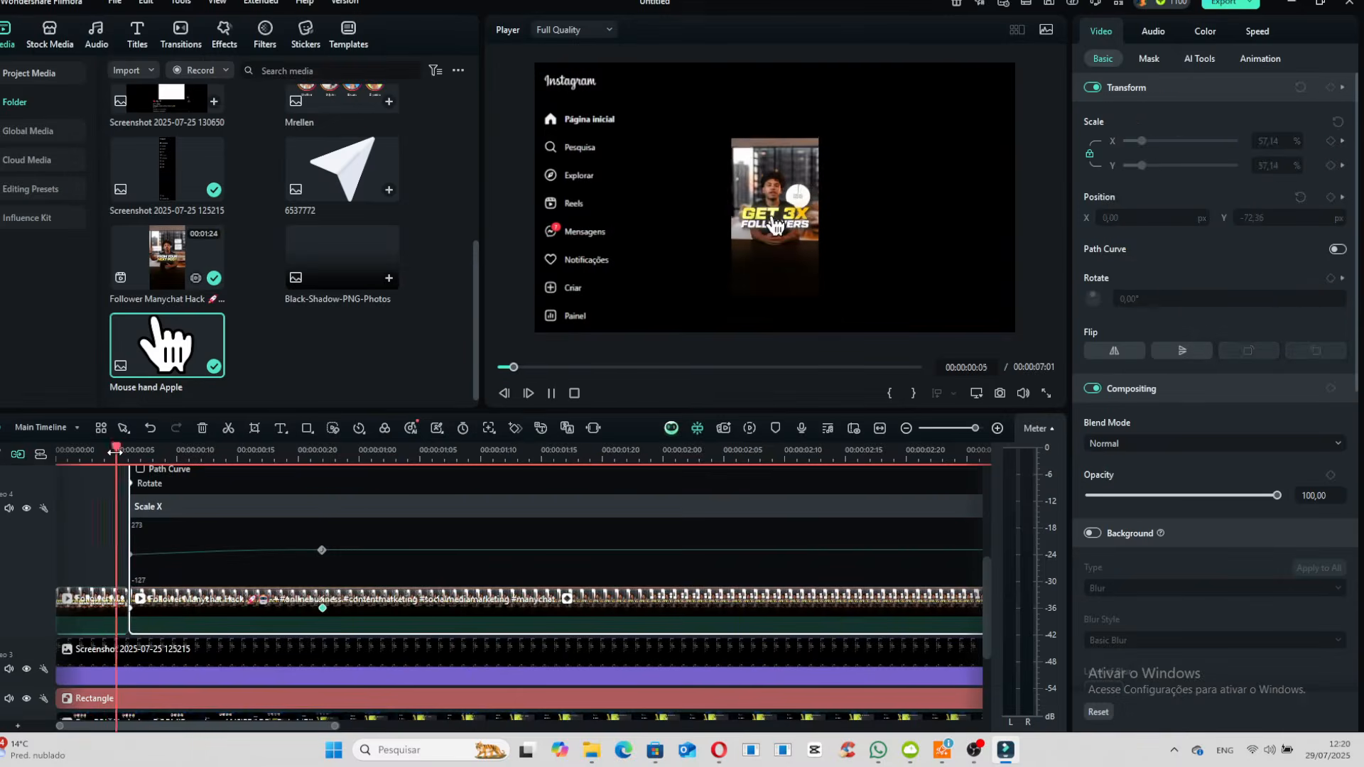
key(space)
- Show the hidden rectangle's track again and place the rectangle against the video's right edge at frame 6
click(130, 454)
scroll(558, 602, down, 3)
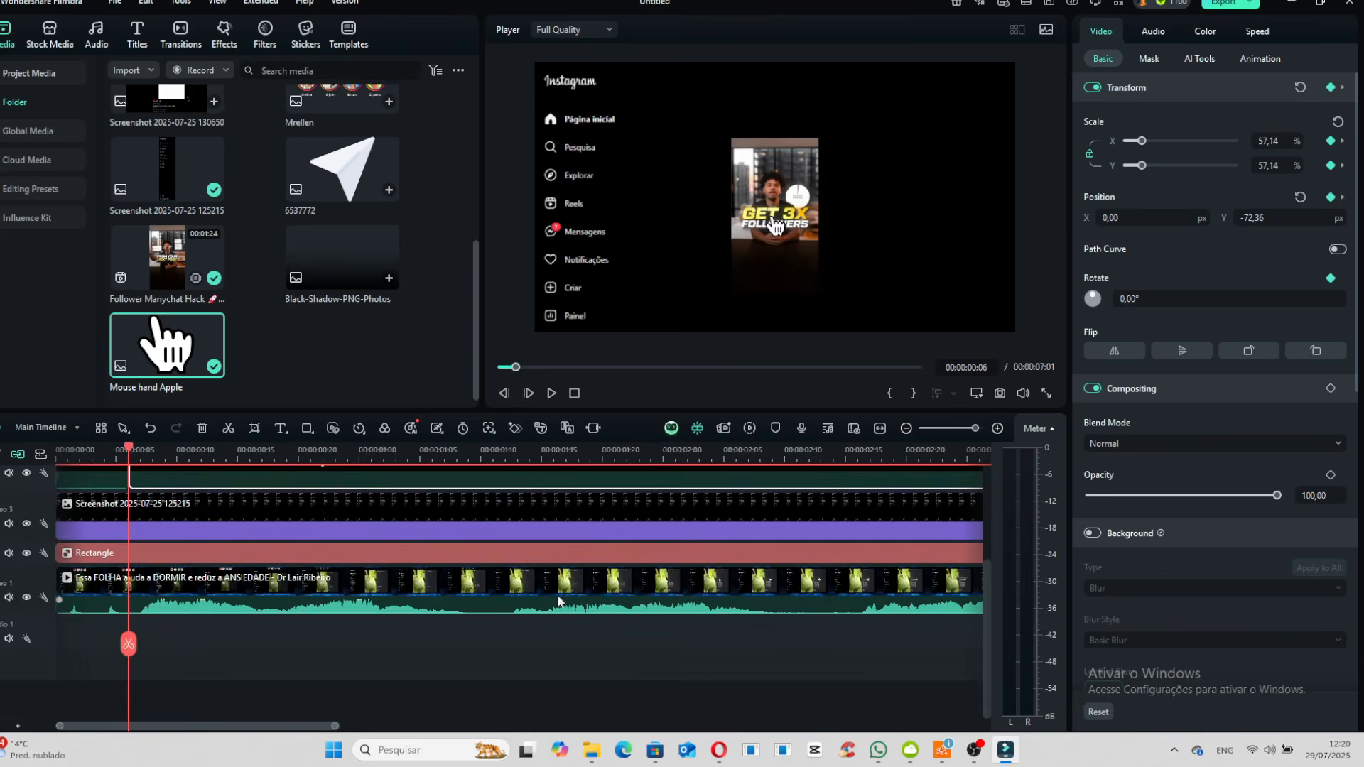
scroll(256, 575, up, 3)
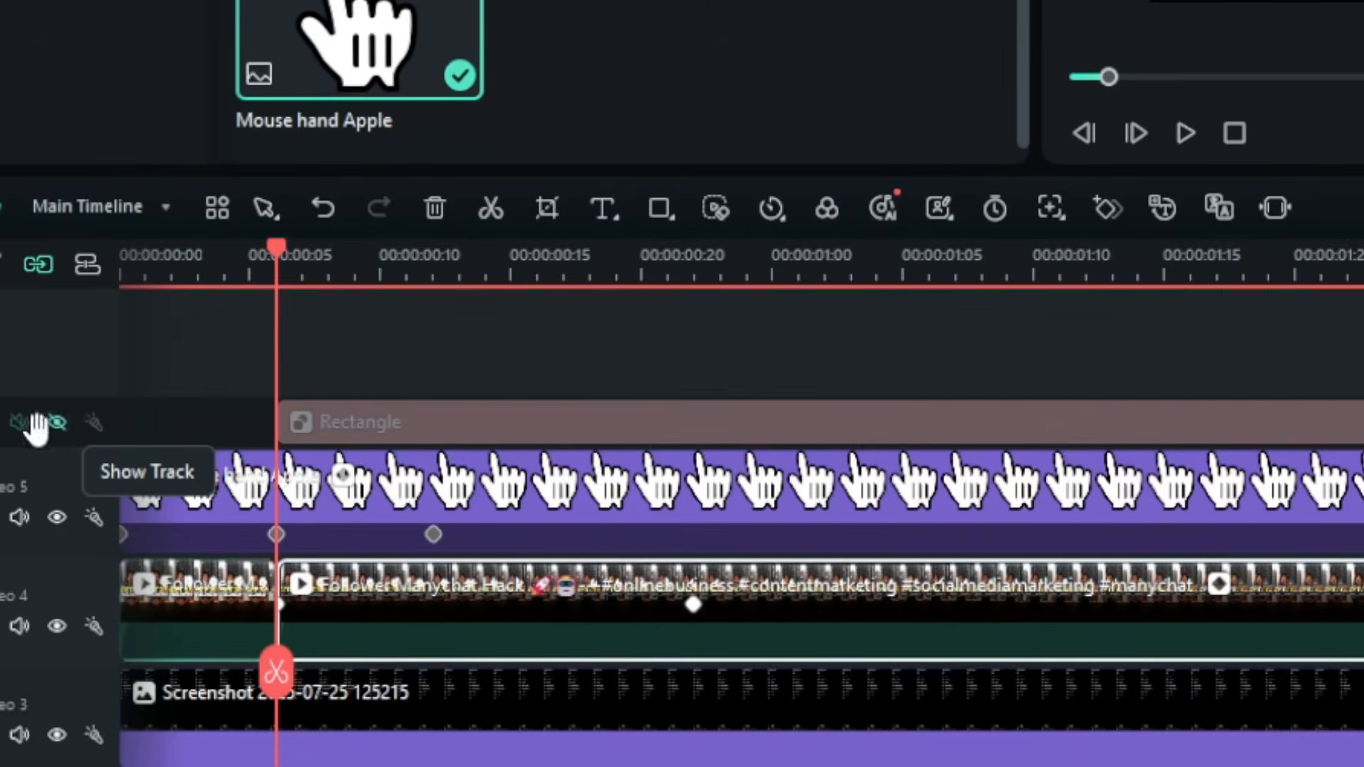
click(26, 528)
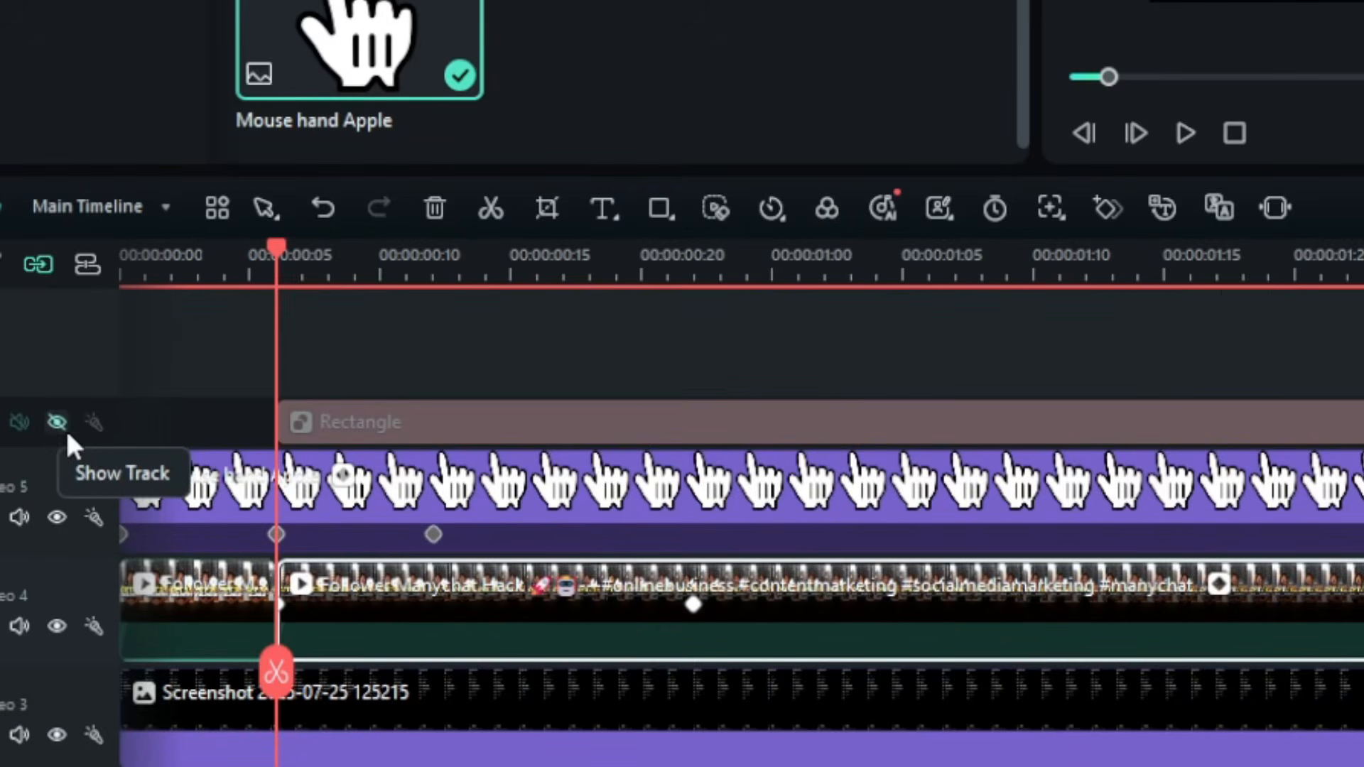
click(223, 534)
drag(795, 272, 883, 272)
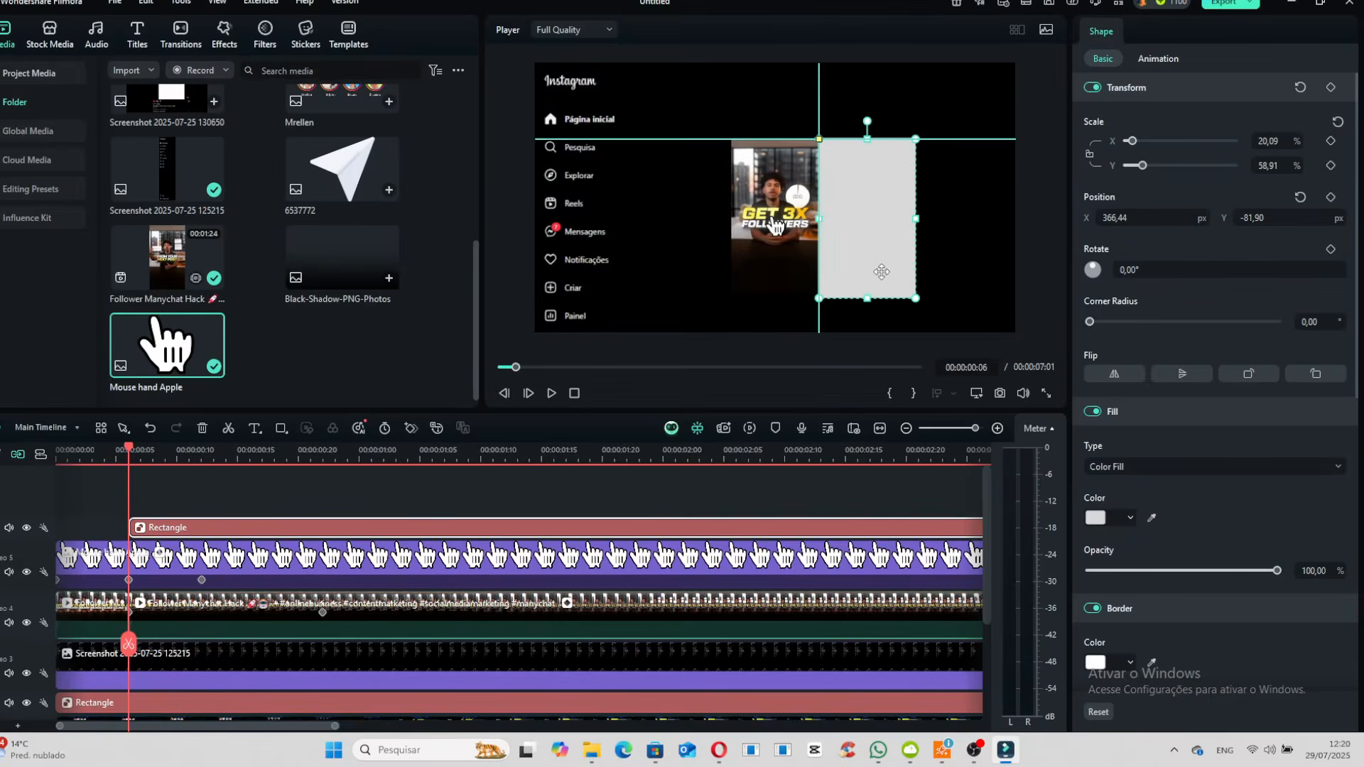
- At frame 22, align and resize the rectangle beside the enlarged video as a comment panel and fill it dark grey
click(322, 454)
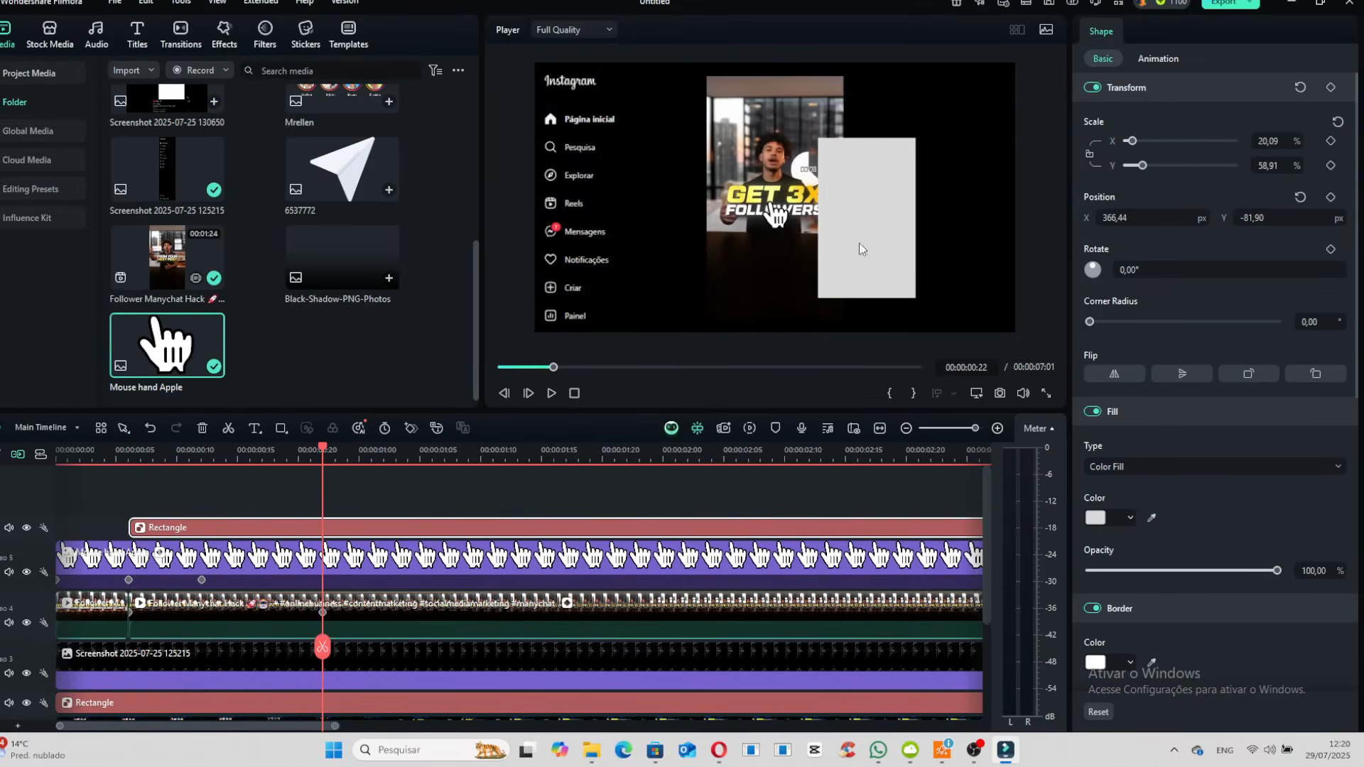
drag(859, 249, 885, 187)
drag(940, 235, 984, 305)
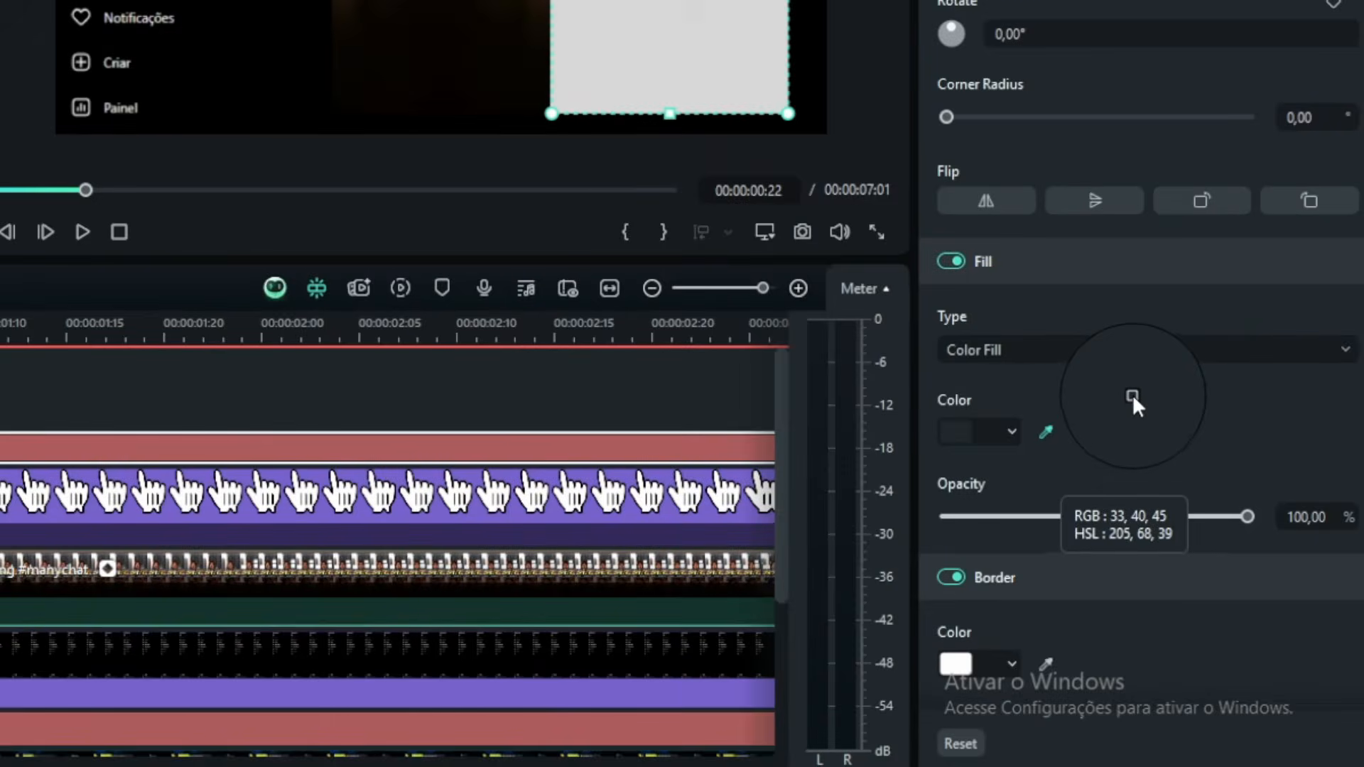
click(931, 265)
- Convert the panel rectangle into a compound clip and add a transform keyframe to it at frame 22
right_click(440, 597)
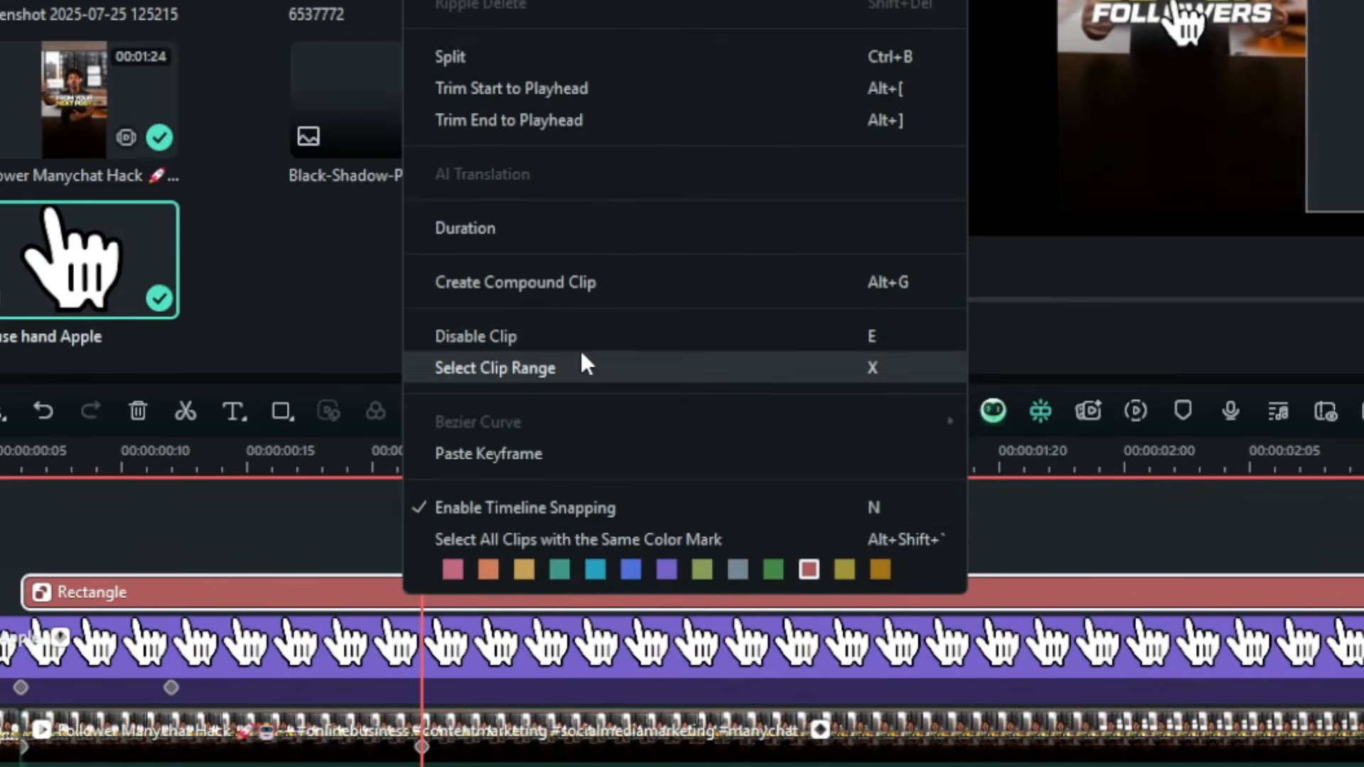
click(598, 283)
click(1097, 418)
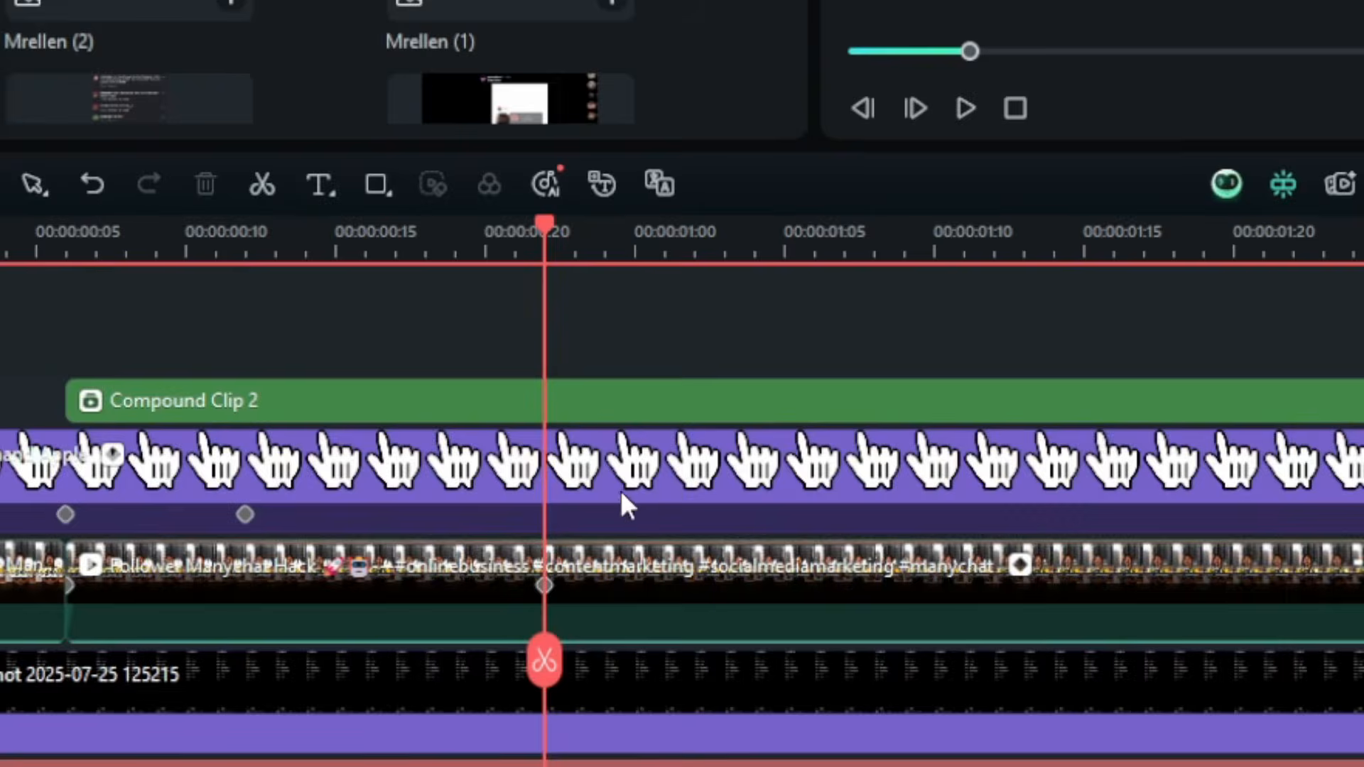
click(583, 417)
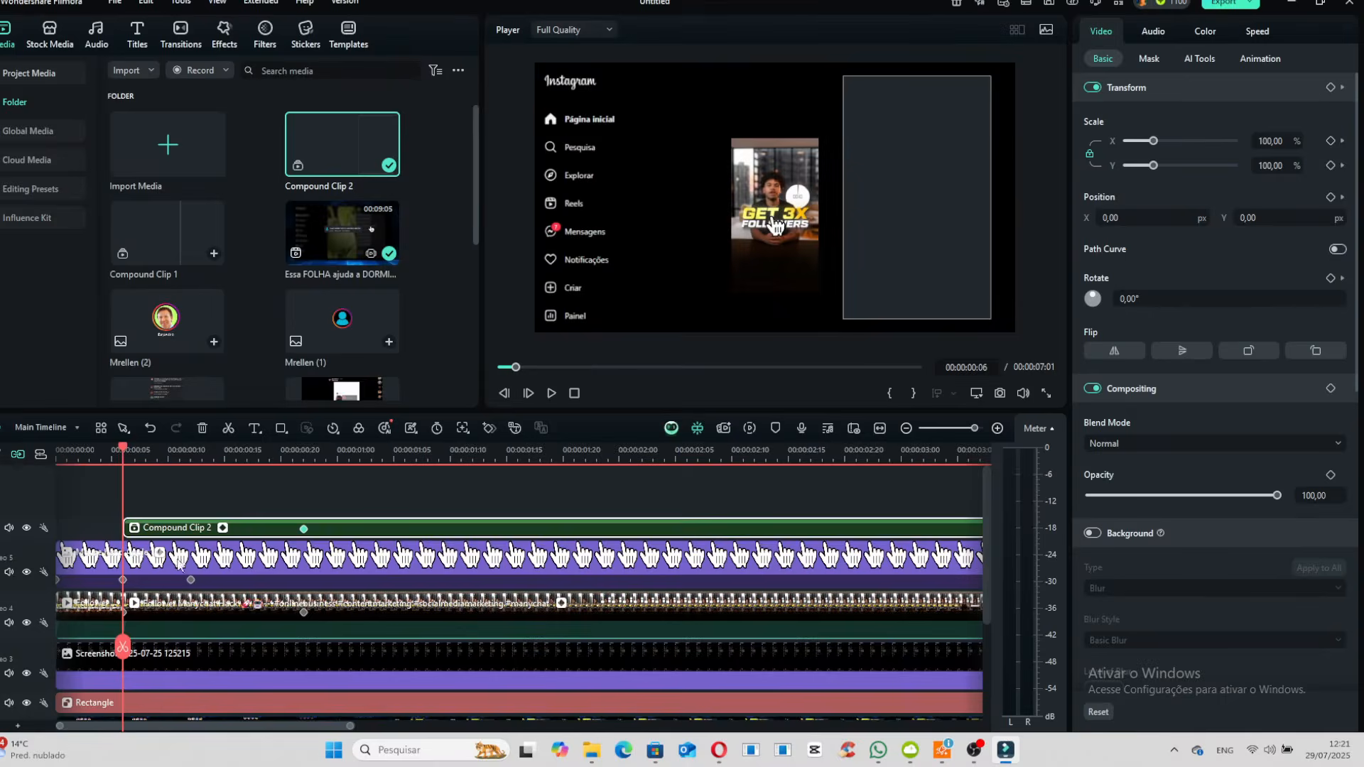
- At frame 6, scale the panel compound clip to 57.14% and align it beside the small video
click(168, 530)
click(948, 169)
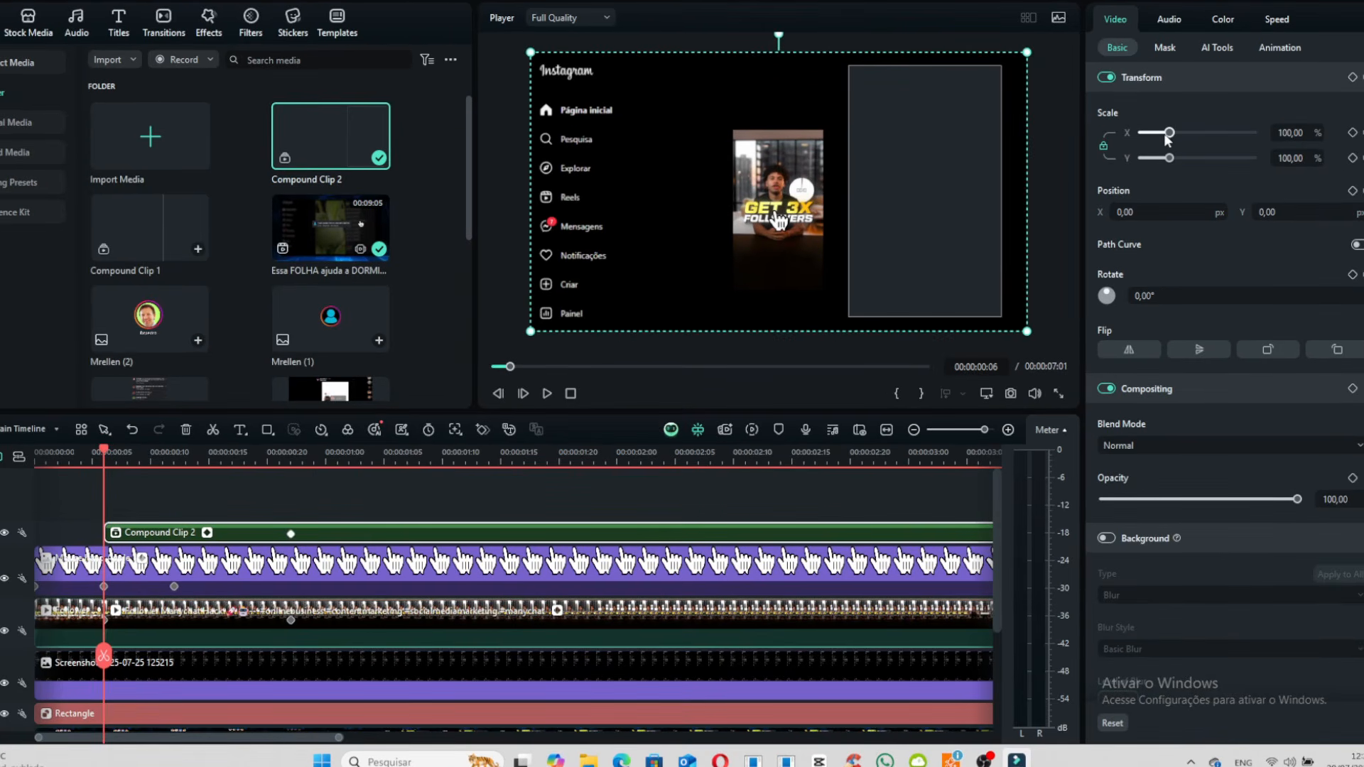
drag(1169, 134, 1157, 133)
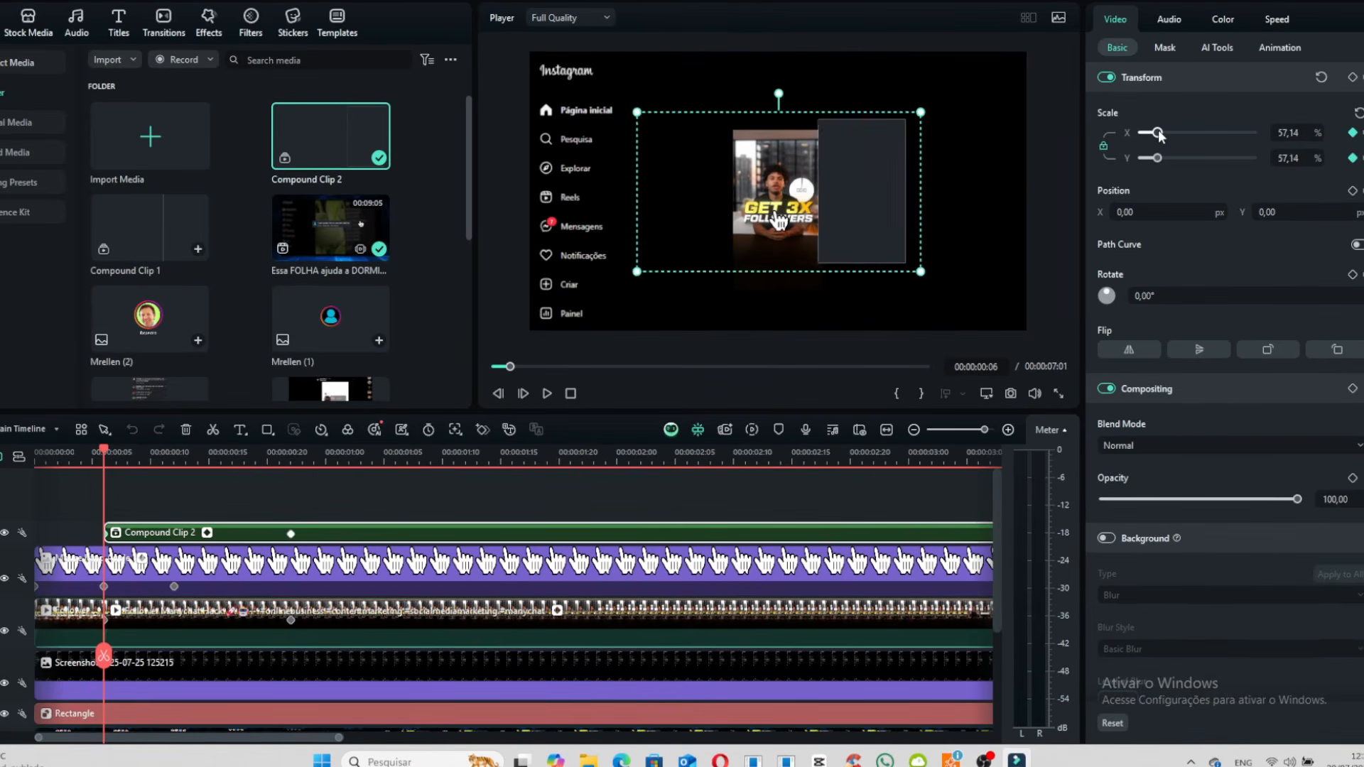
drag(879, 213, 886, 225)
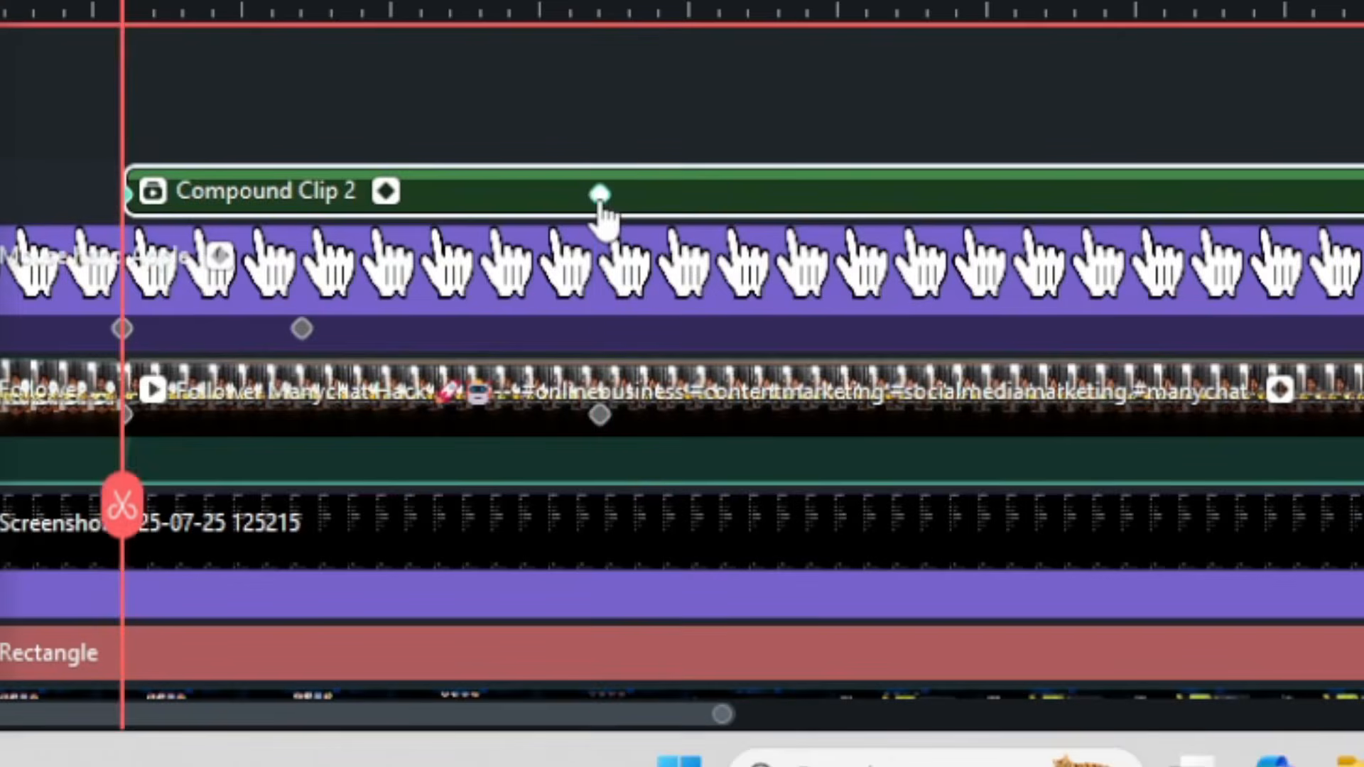
- Select all keyframes of the panel compound clip and apply a Bezier curve to them
click(303, 530)
right_click(598, 198)
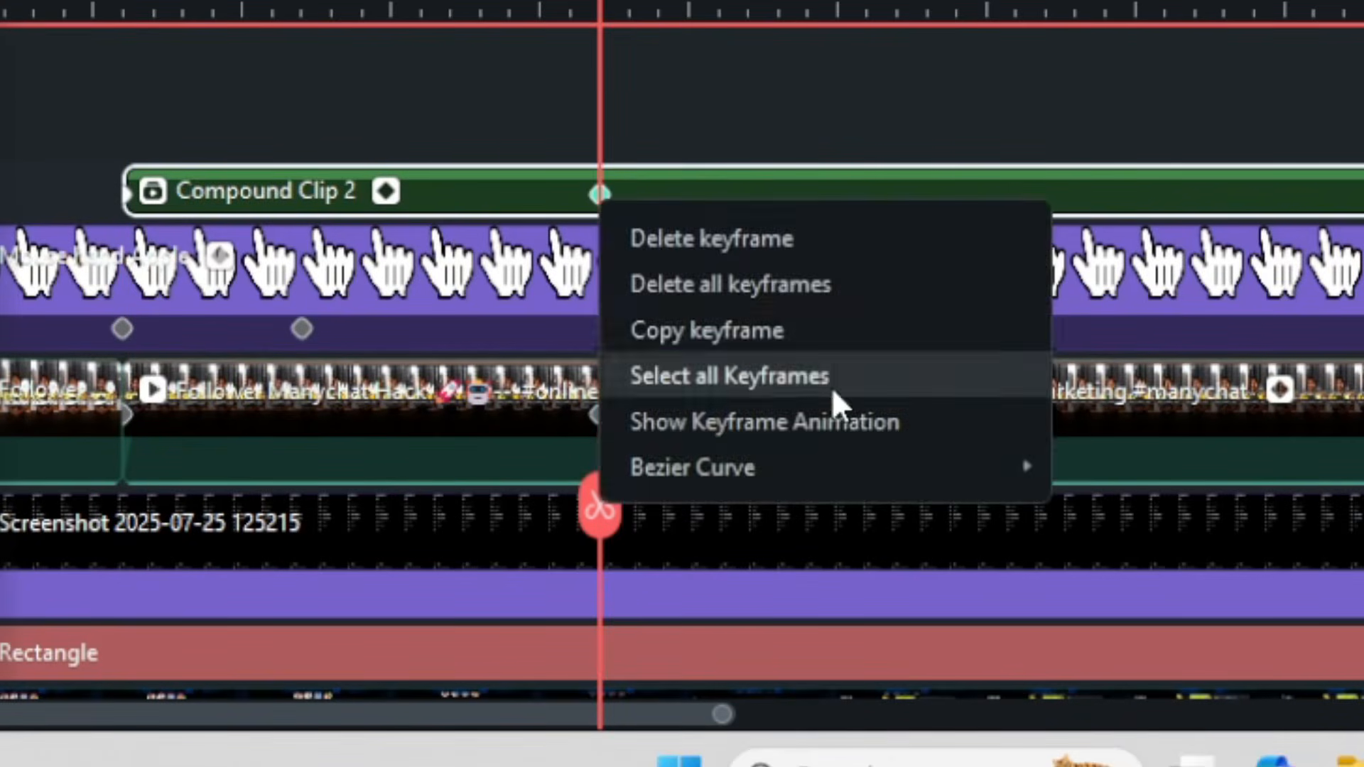
click(831, 384)
right_click(601, 196)
mouse_move(959, 488)
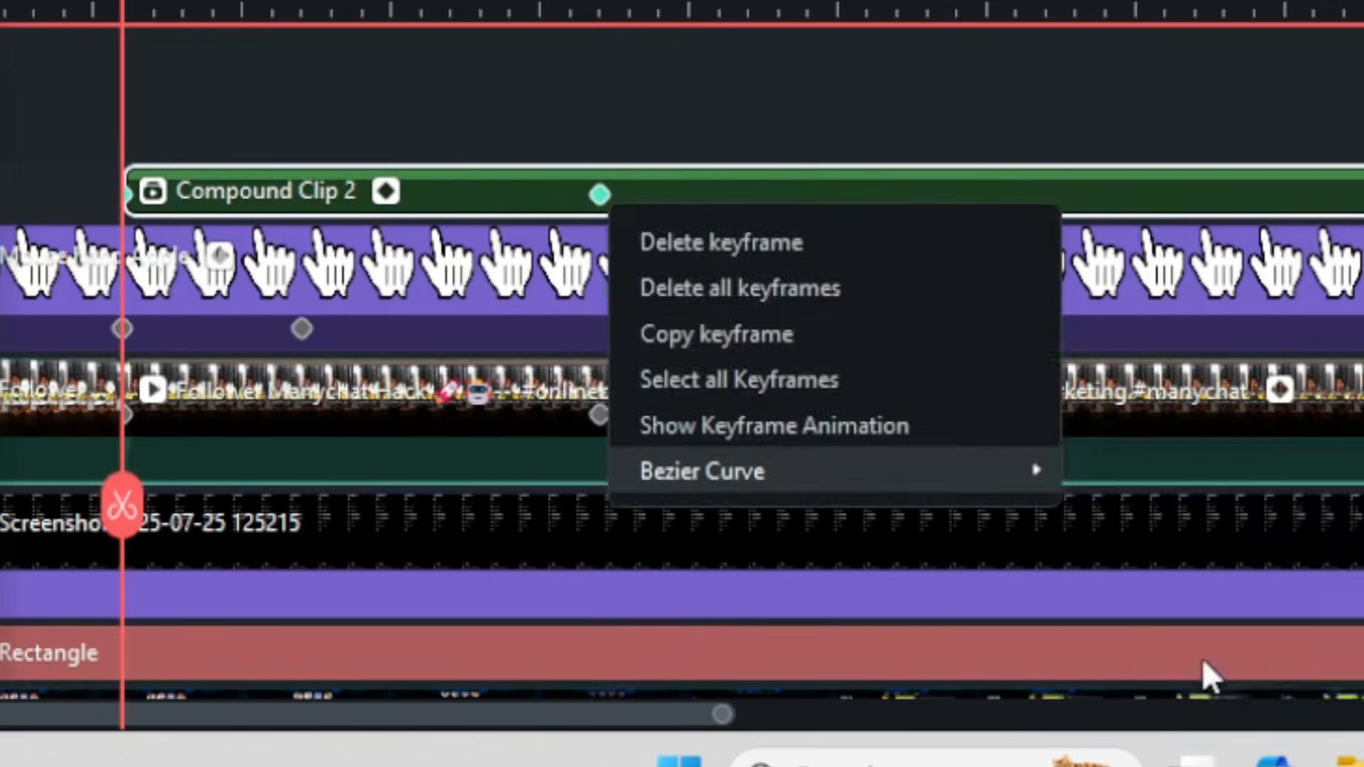
click(1200, 657)
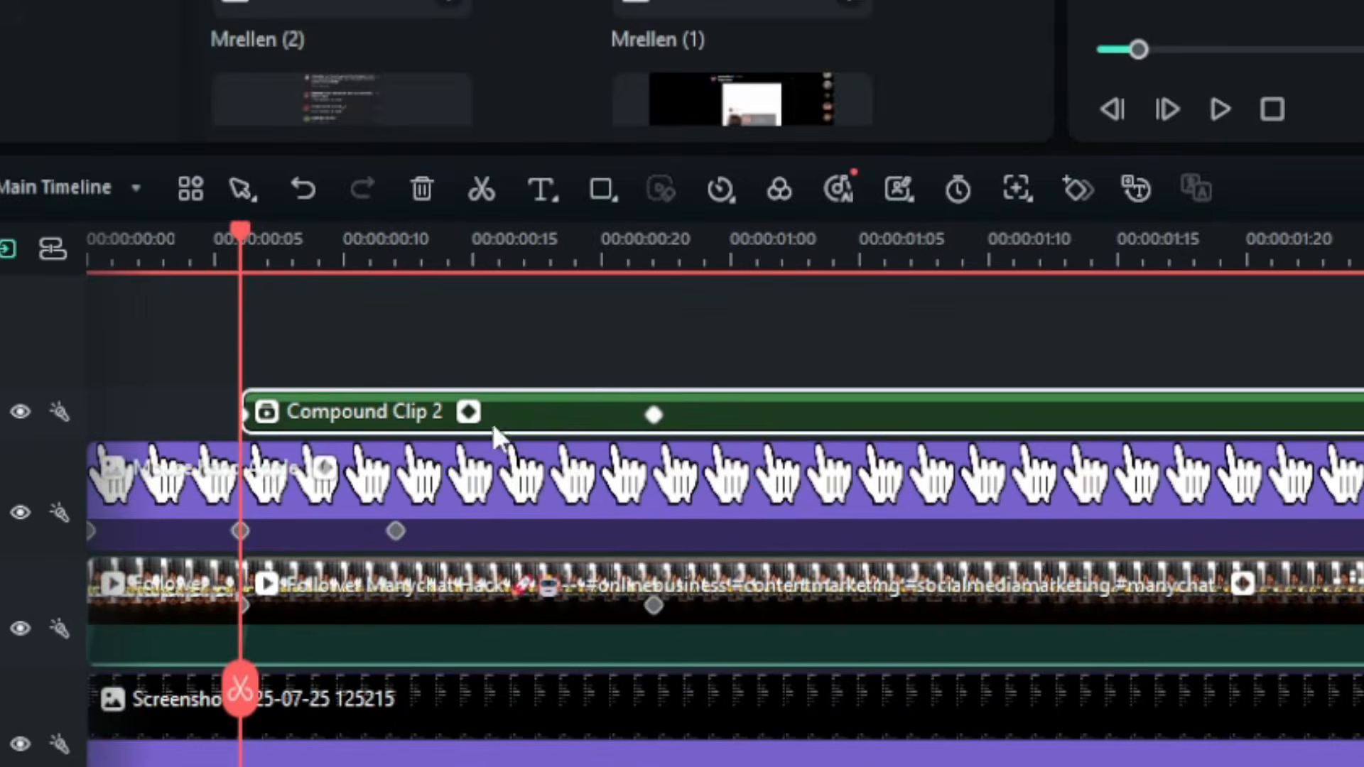
- Keyframe the panel compound clip's opacity so it fades in from 0 at frame 6, and play the animation
click(1331, 413)
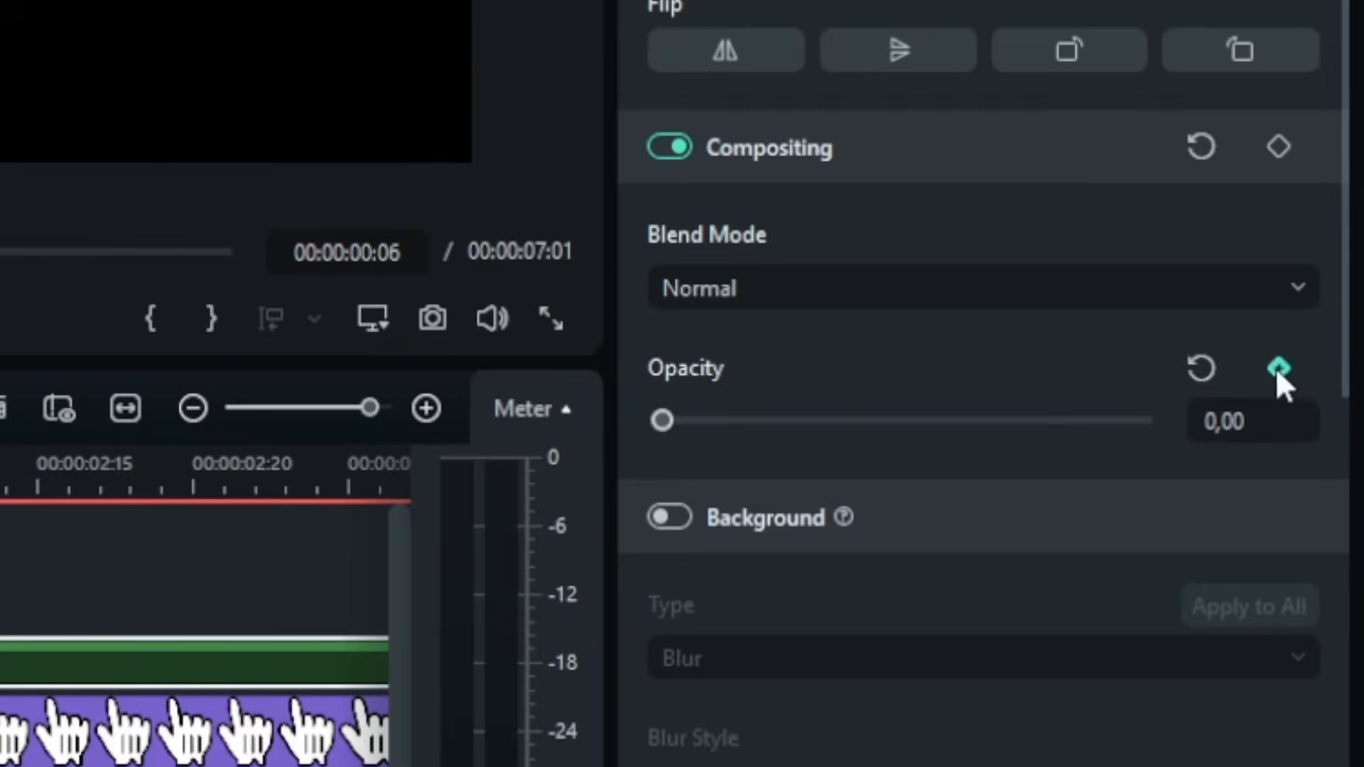
drag(321, 176, 792, 256)
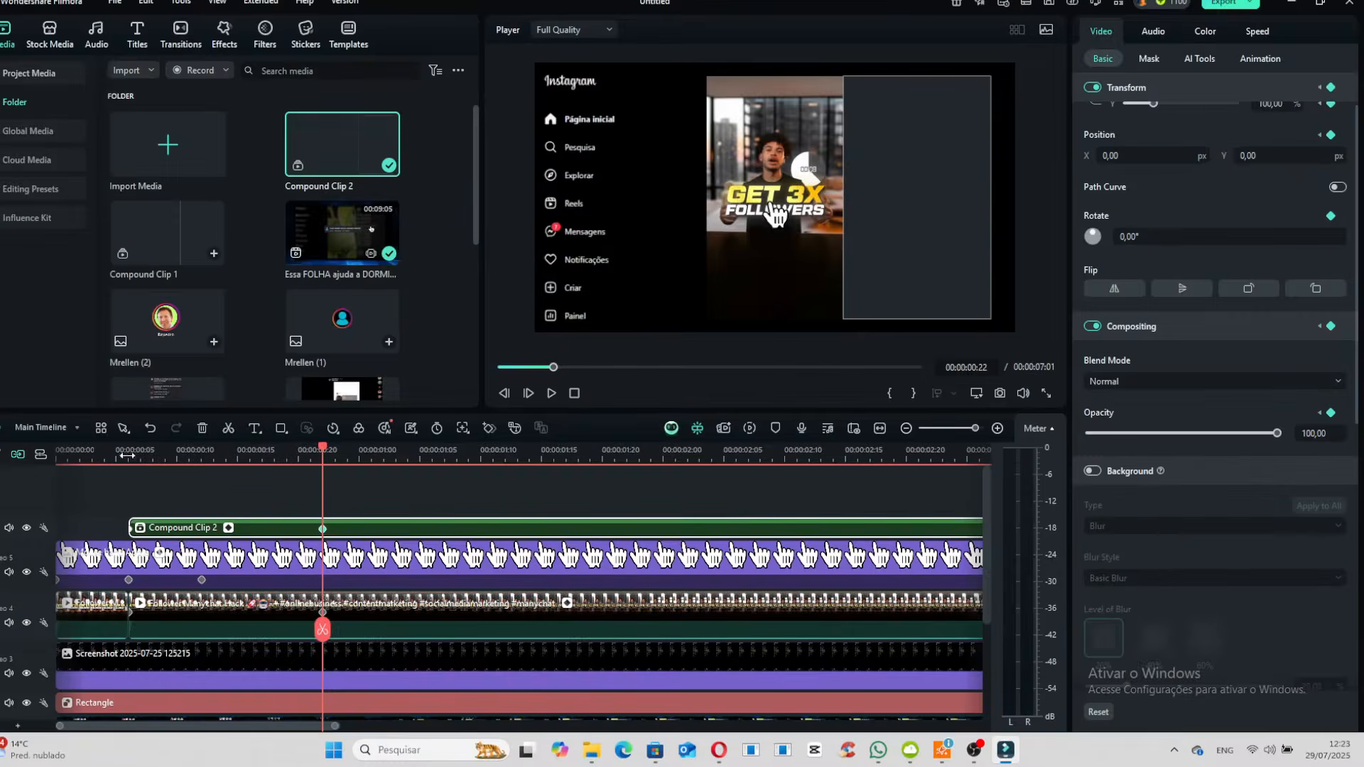
click(143, 452)
key(space)
key(space)
- Place the Mrellen (1) profile image on a new track at frame 21 and keyframe its opacity to fade in to 100 at 00:00:01:04
click(292, 364)
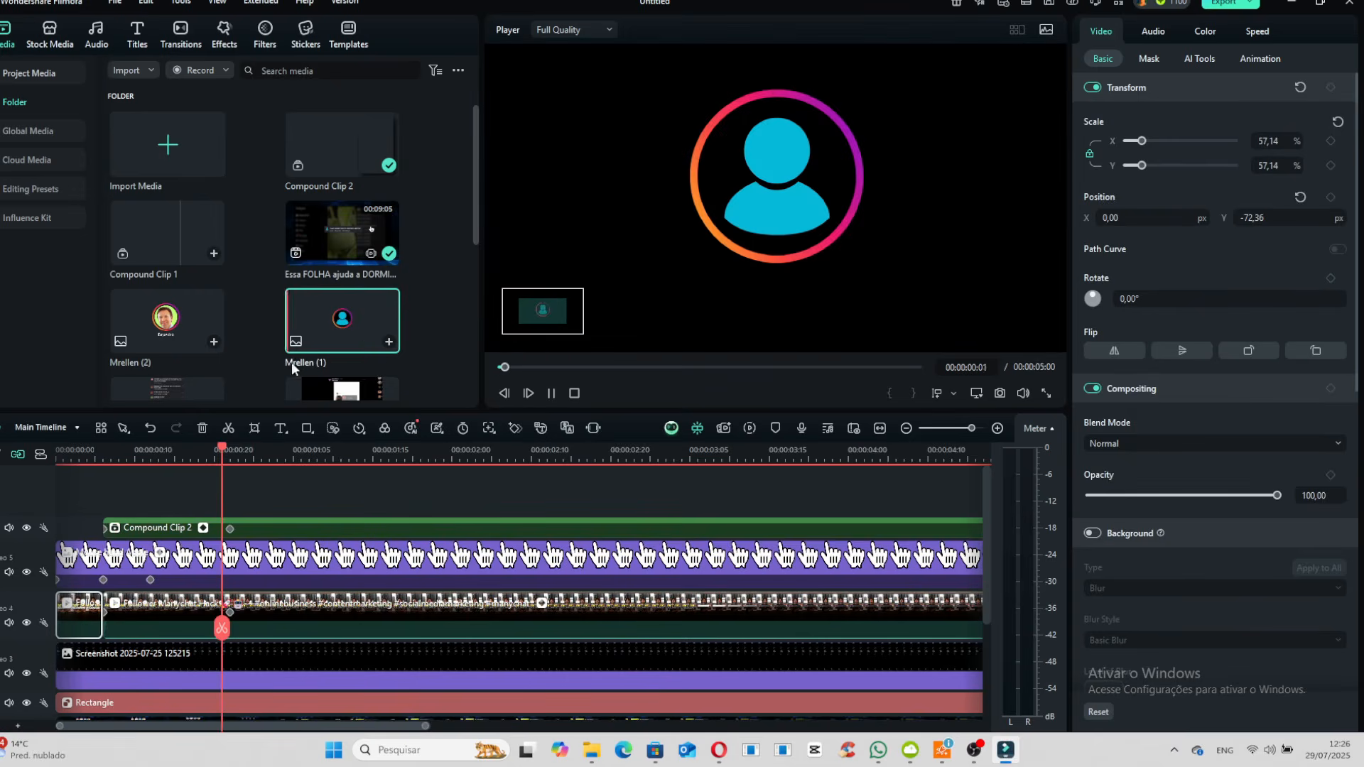
drag(337, 334, 236, 498)
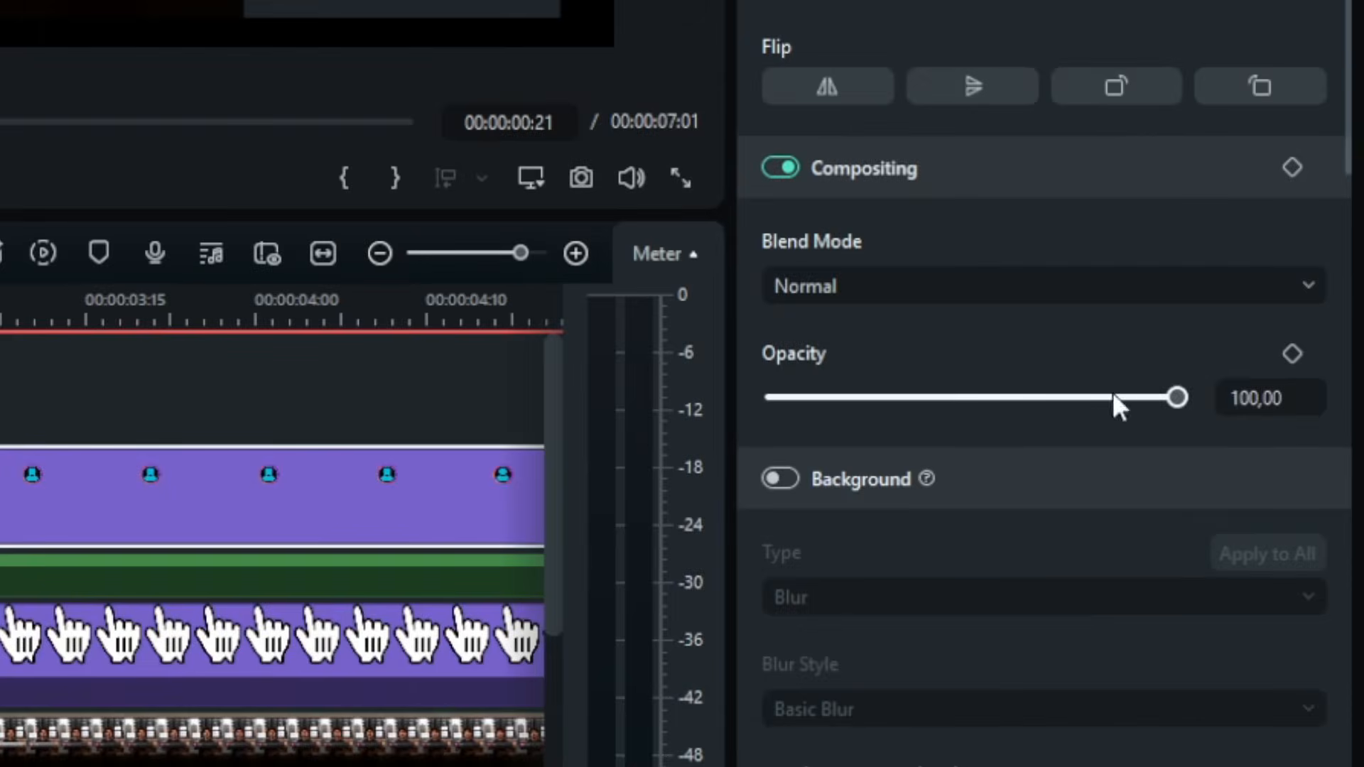
drag(1248, 496, 1106, 494)
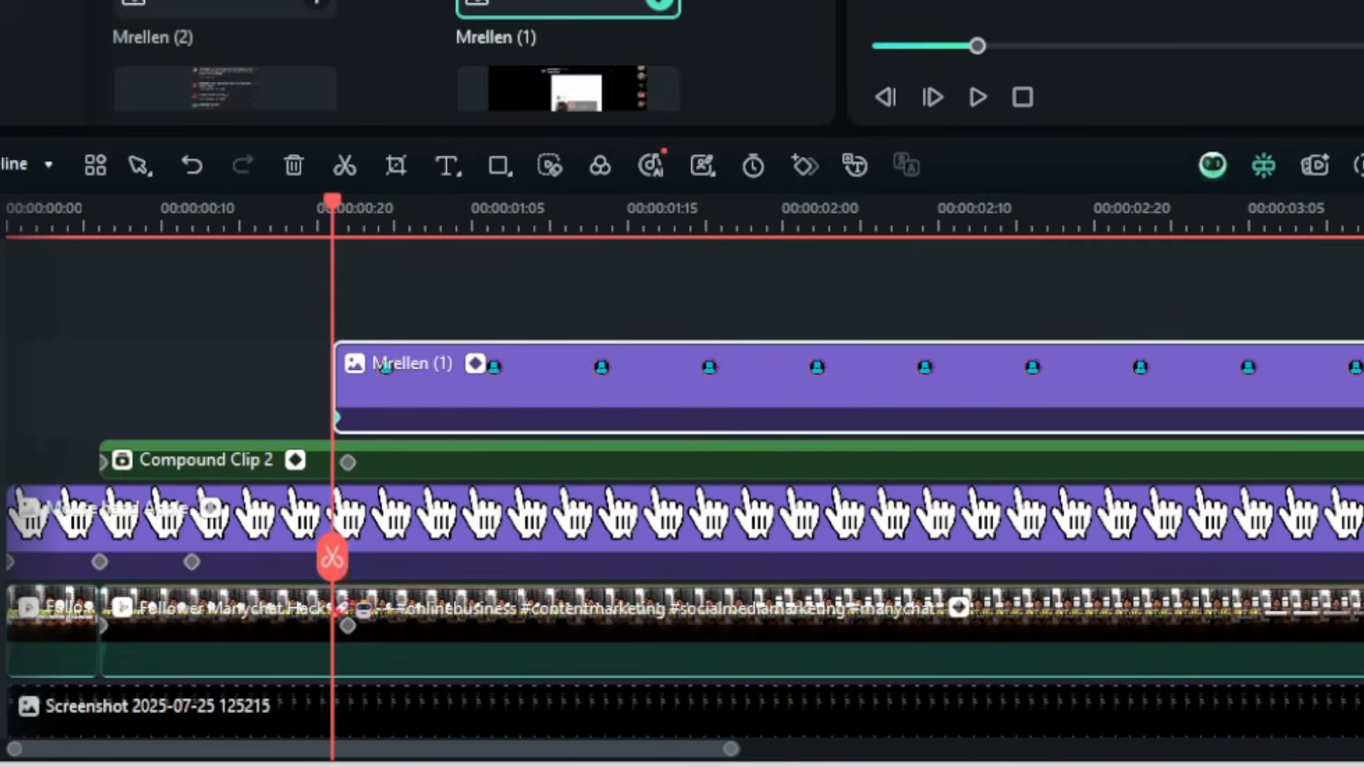
drag(336, 218, 445, 221)
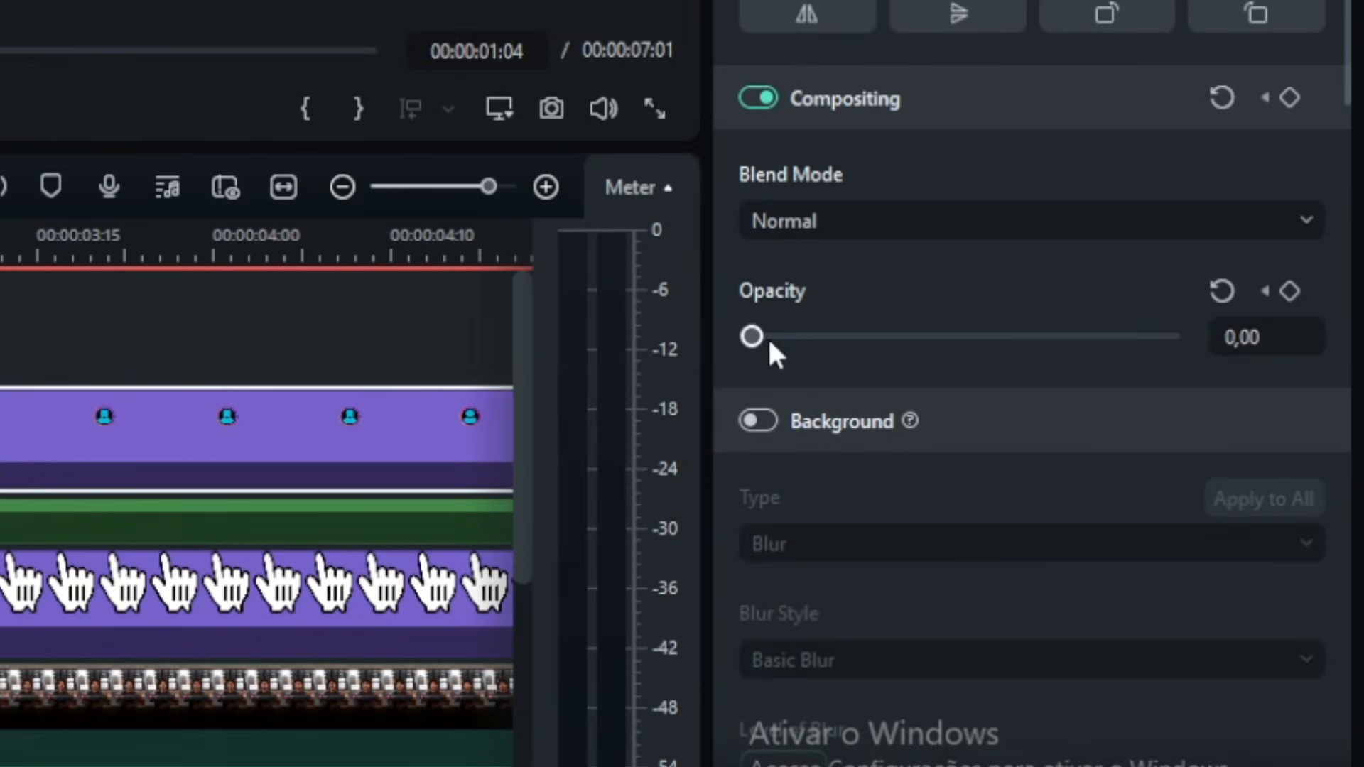
drag(751, 336, 1171, 336)
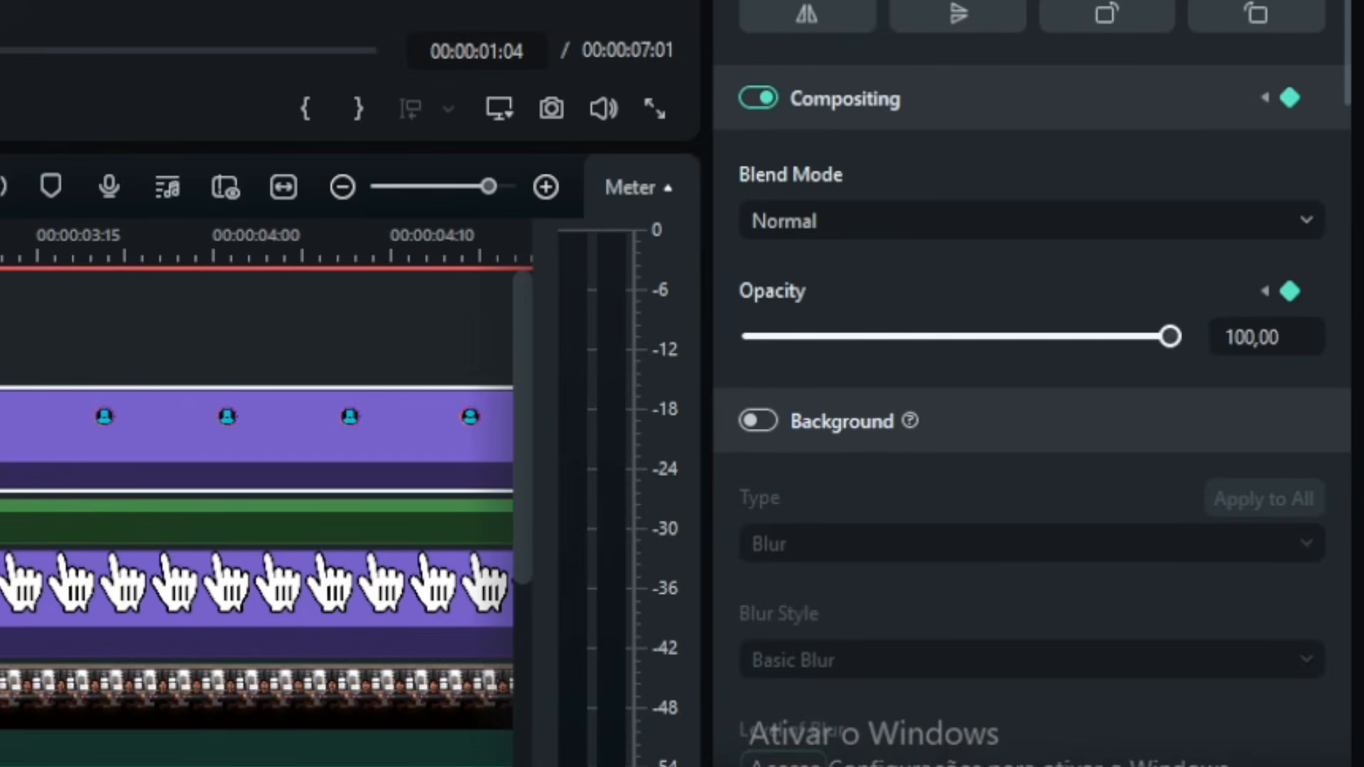
- Scale the profile image to about 17%, place it low in the comment panel near the video, and scrub through its fade-in
drag(907, 189, 881, 168)
drag(881, 168, 871, 162)
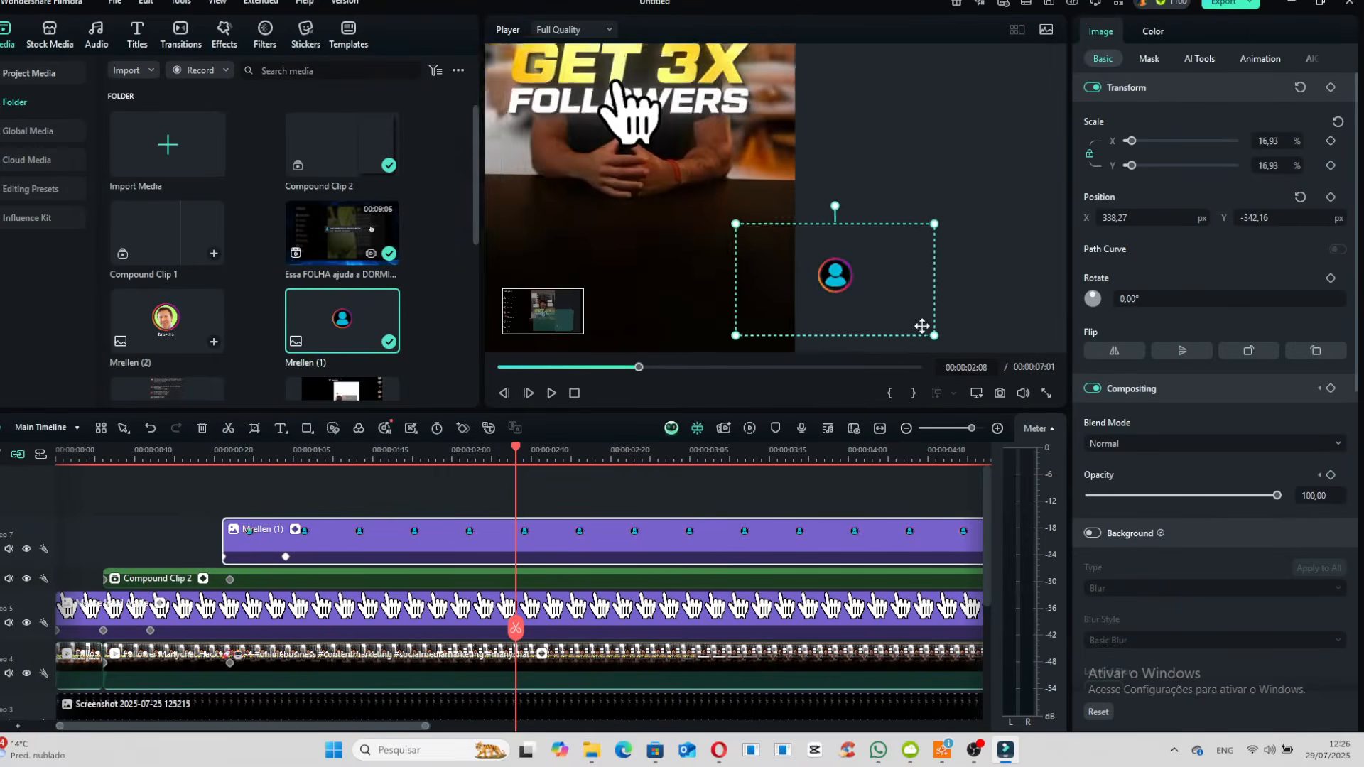
scroll(881, 320, up, 3)
click(222, 453)
drag(230, 467, 290, 484)
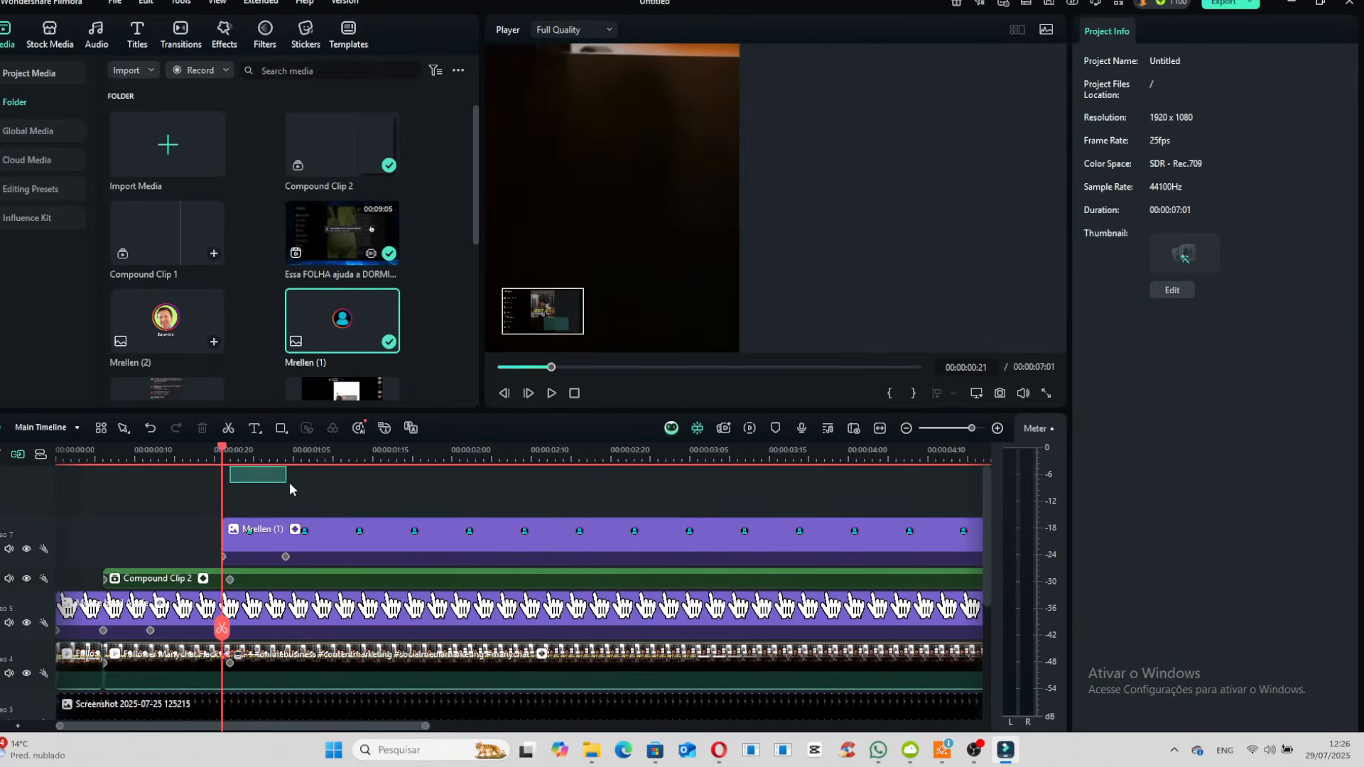
drag(223, 455, 297, 459)
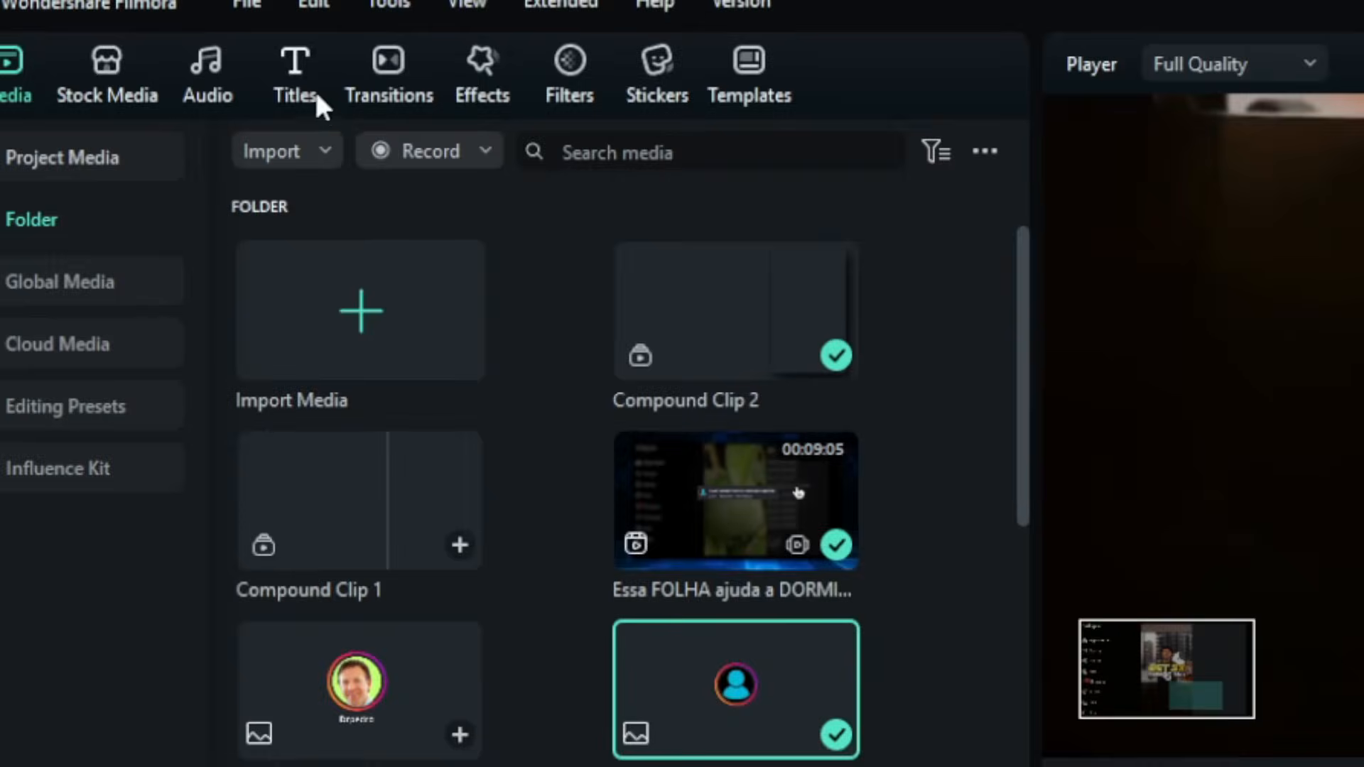
- Add a default title with the commenter's username beside the profile image and a second title below it reading "i HATE THIS MAN!"
click(142, 34)
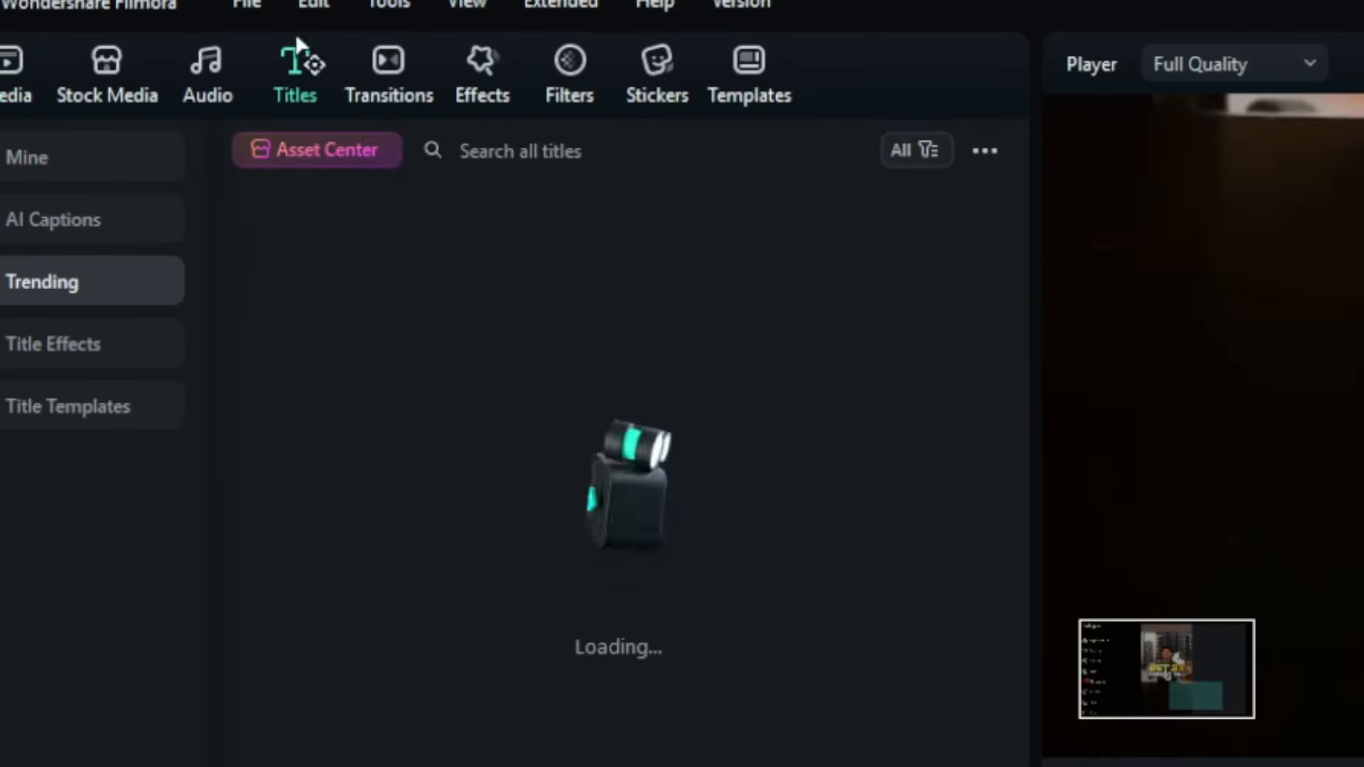
drag(345, 245, 228, 501)
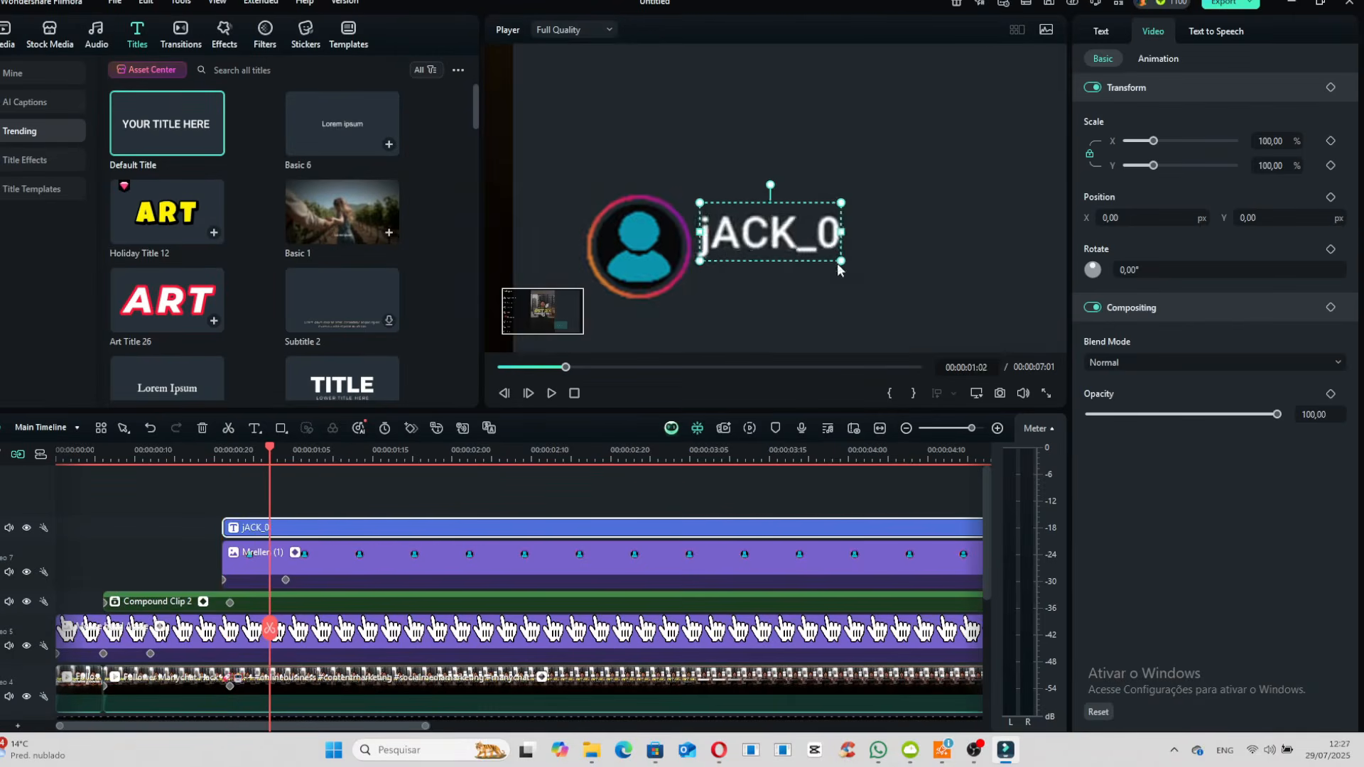
drag(754, 229, 744, 245)
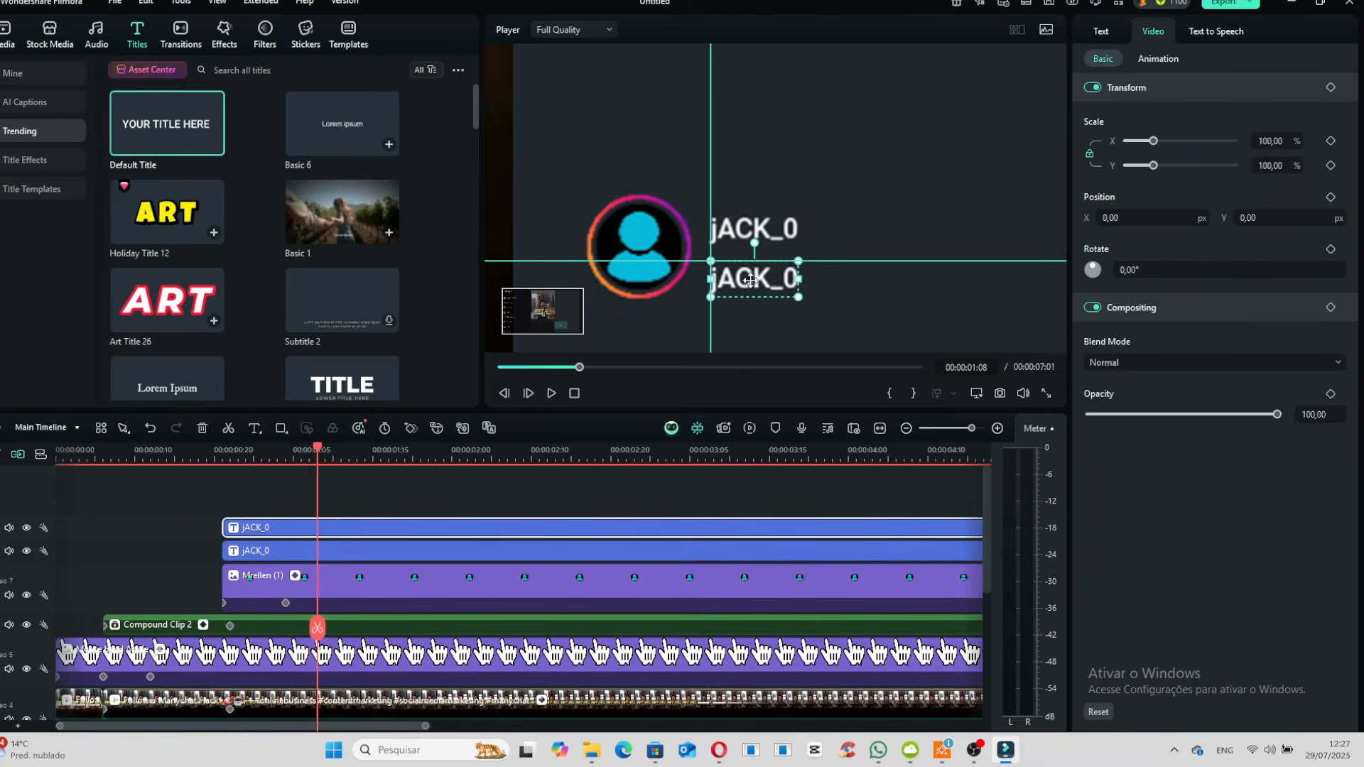
double_click(761, 278)
text(i HATE THIS MAN!)
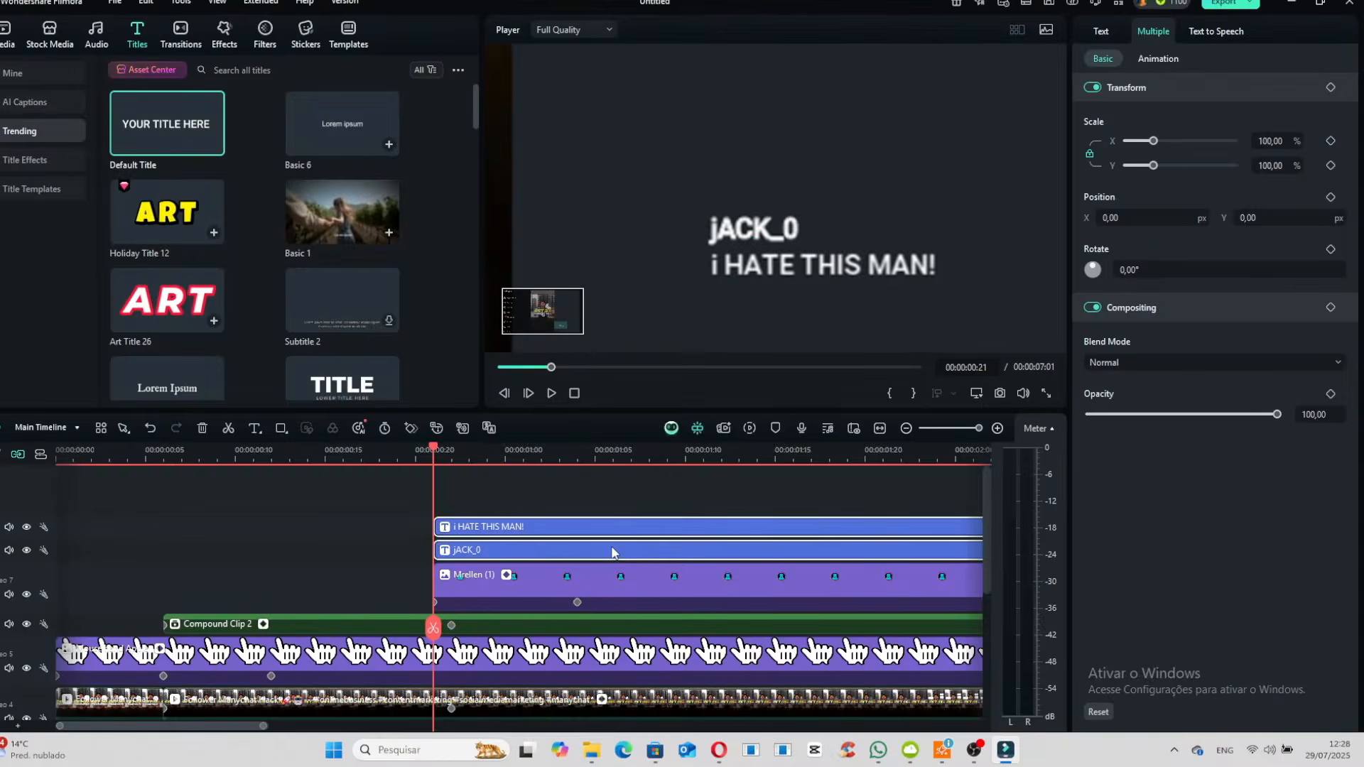
- Combine the username and comment titles into one compound clip
right_click(612, 551)
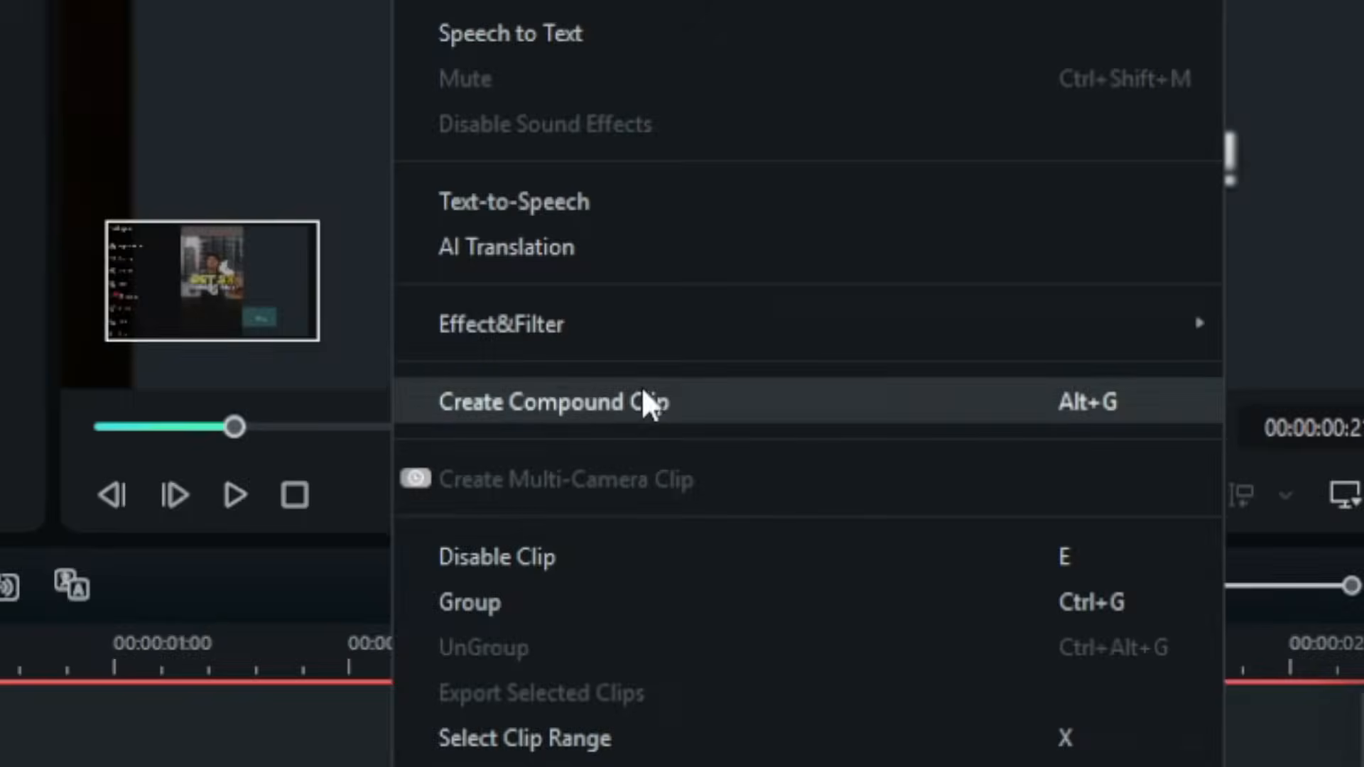
click(708, 357)
click(783, 611)
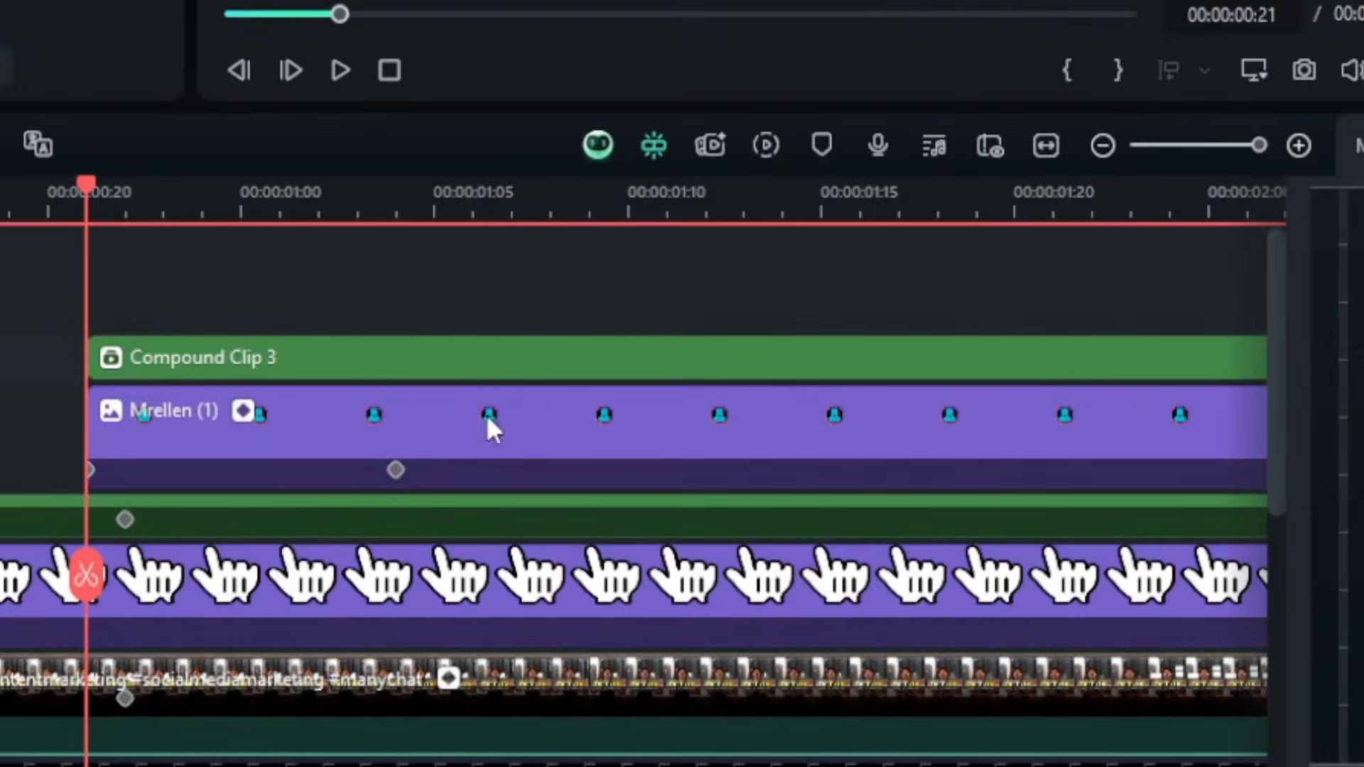
- Keyframe the title compound clip's opacity to fade in from 0 at frame 21, and scrub through the result
click(129, 371)
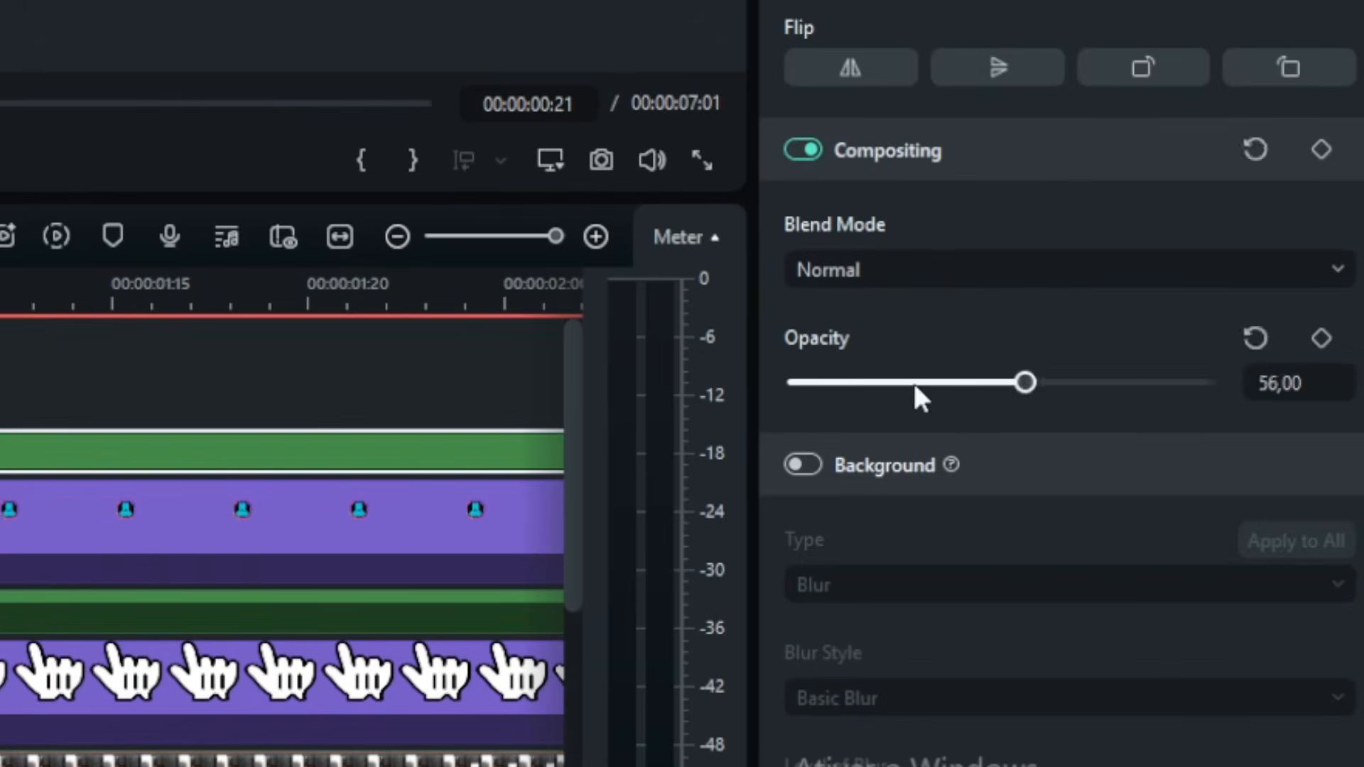
click(789, 383)
click(1316, 322)
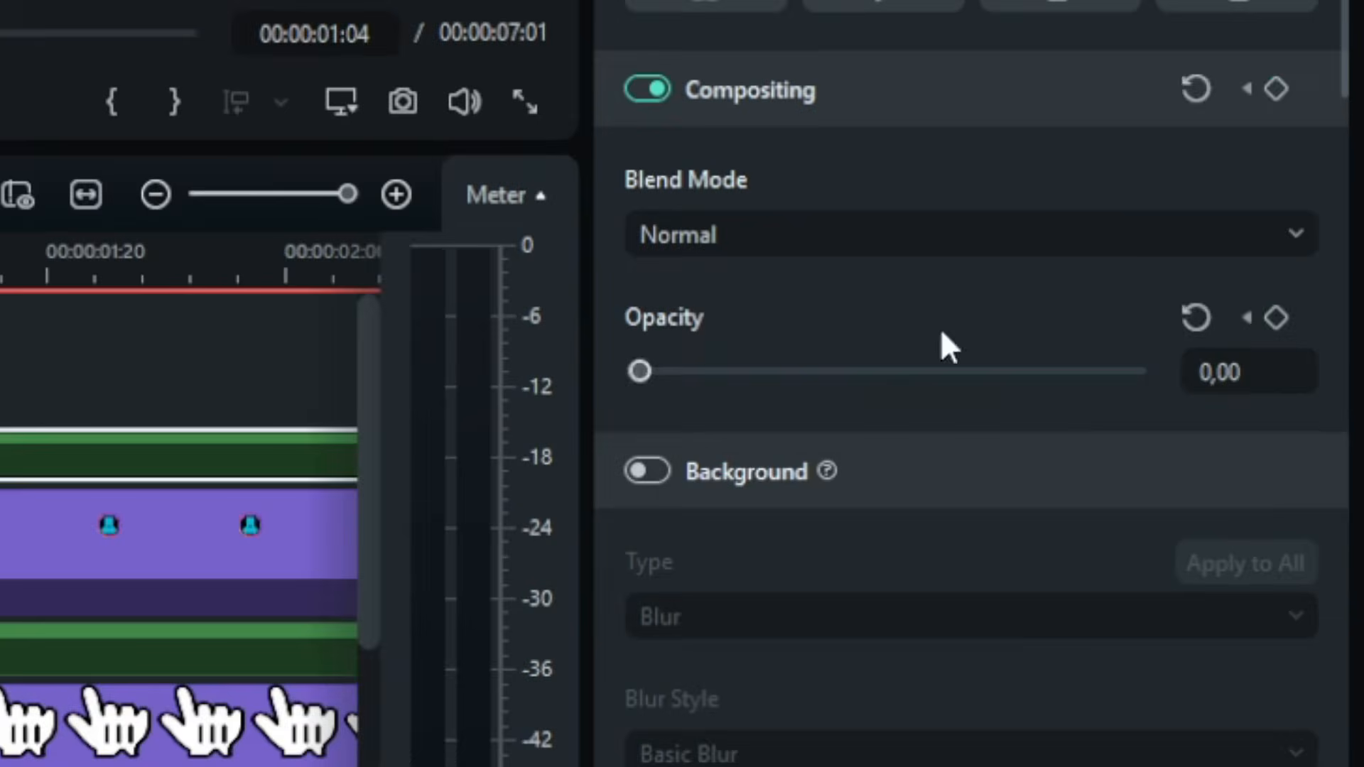
click(841, 384)
drag(163, 460, 128, 461)
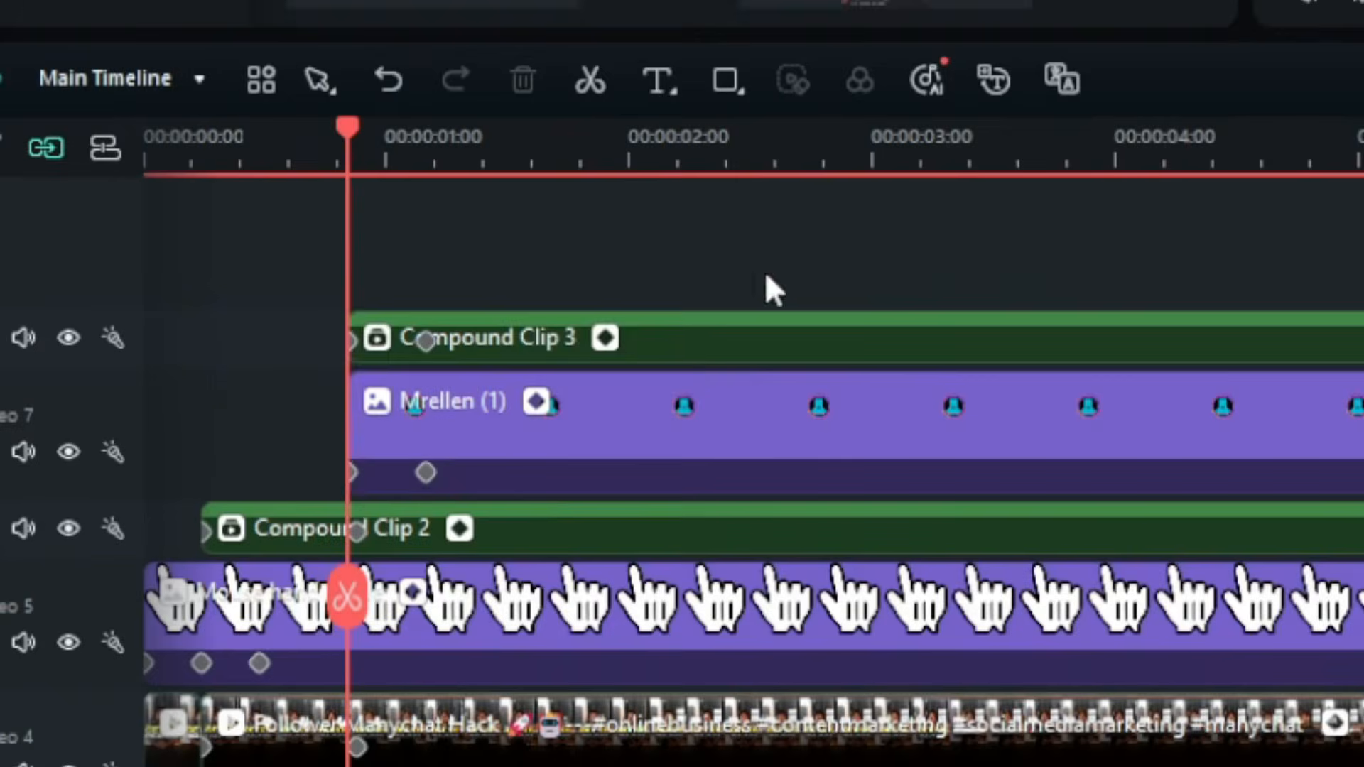
- Combine the title compound clip and the profile image clip into a single comment compound clip
click(218, 576)
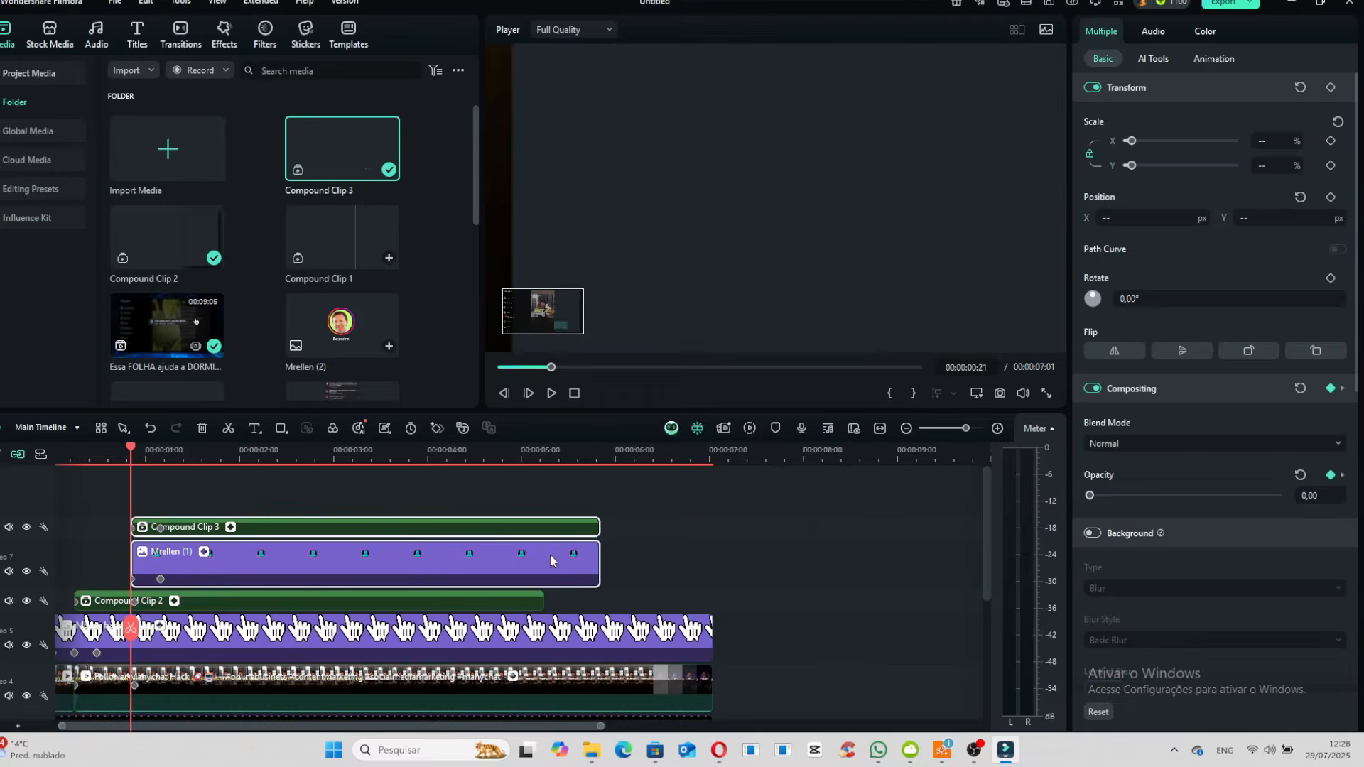
right_click(1340, 489)
click(610, 353)
click(803, 475)
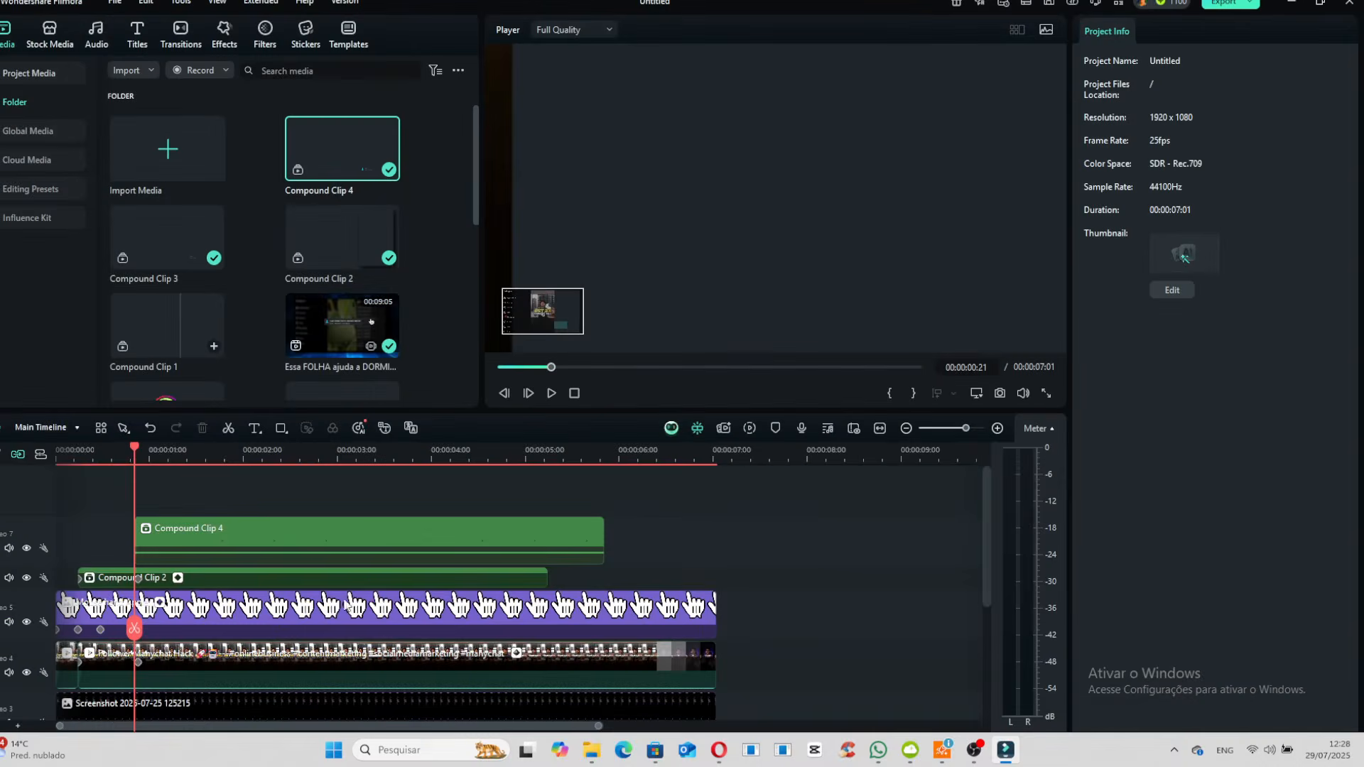
- Add a transform keyframe to the comment compound clip after its fade-in, and at frame 22 move it down to Position Y -55.08 px
click(194, 527)
key(space)
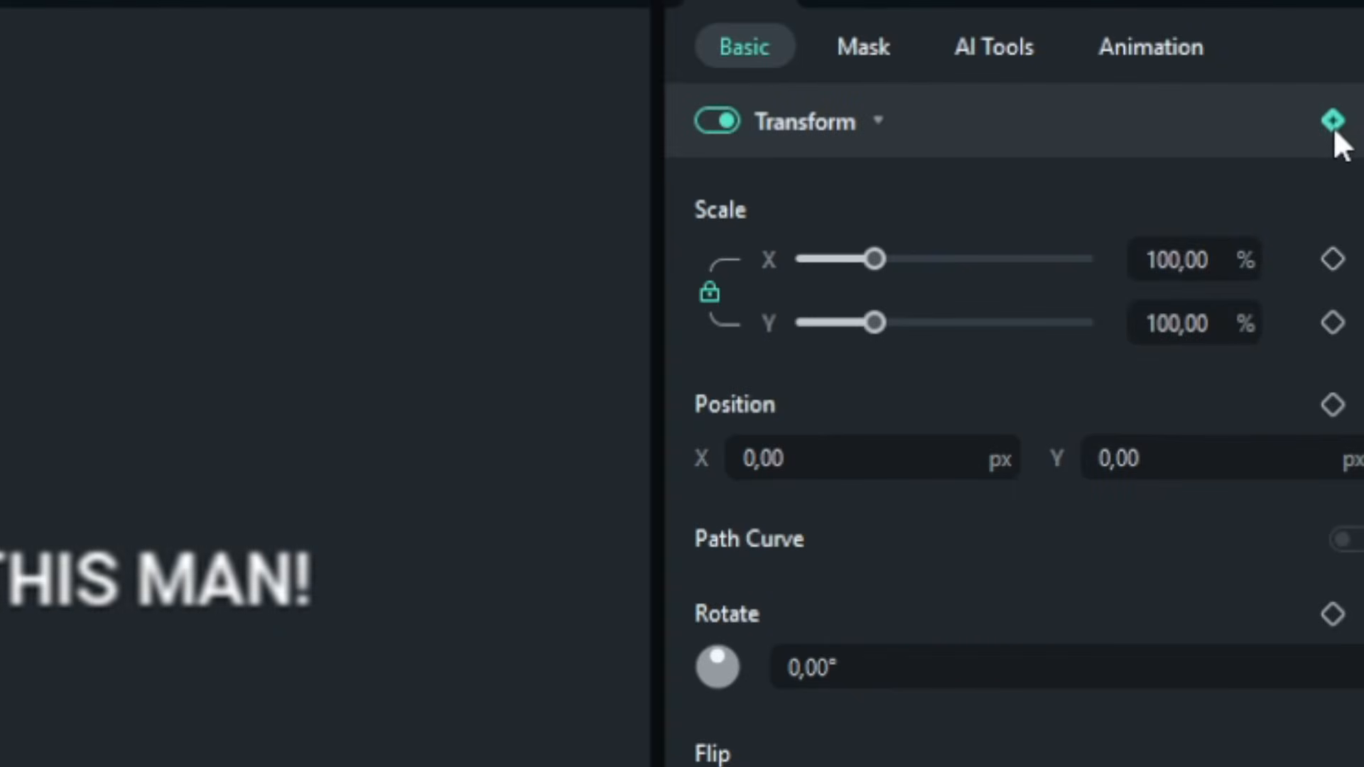
click(1333, 122)
drag(169, 457, 137, 455)
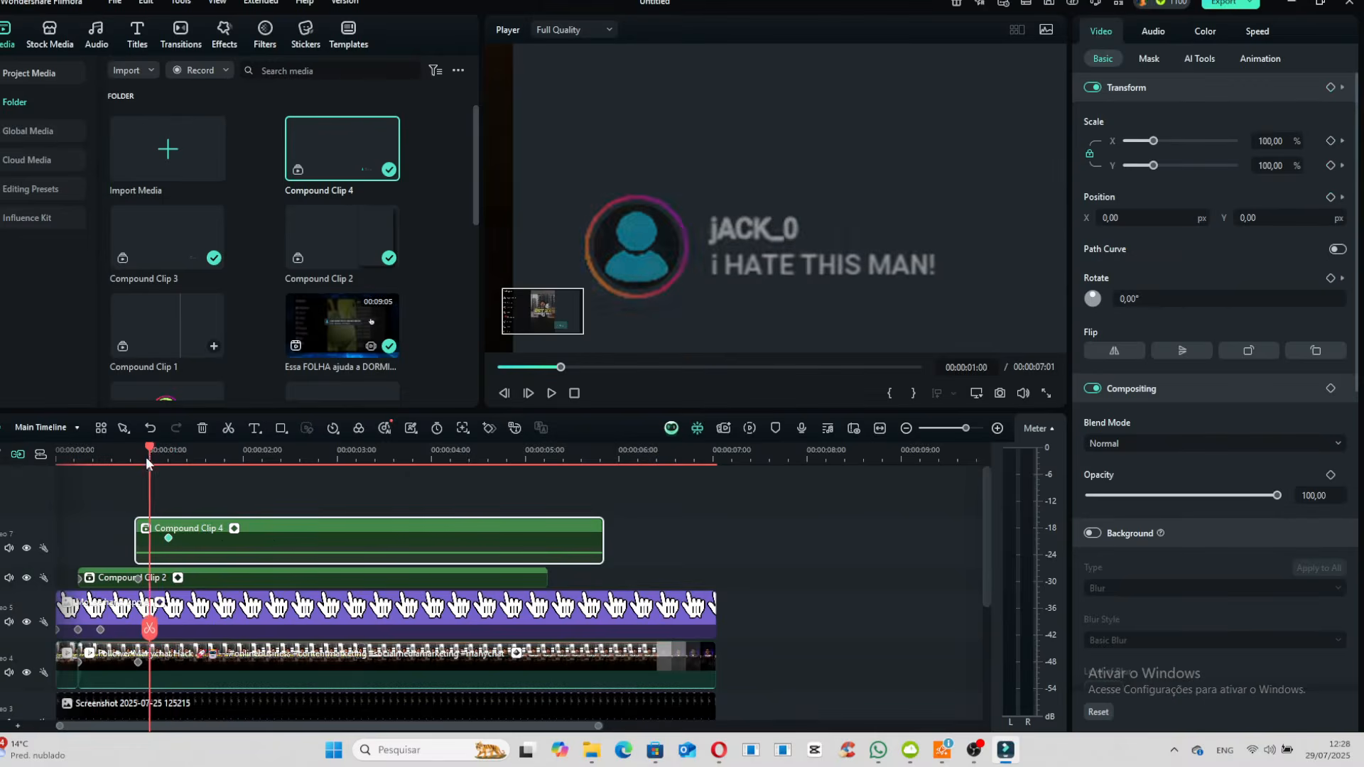
drag(743, 265, 743, 365)
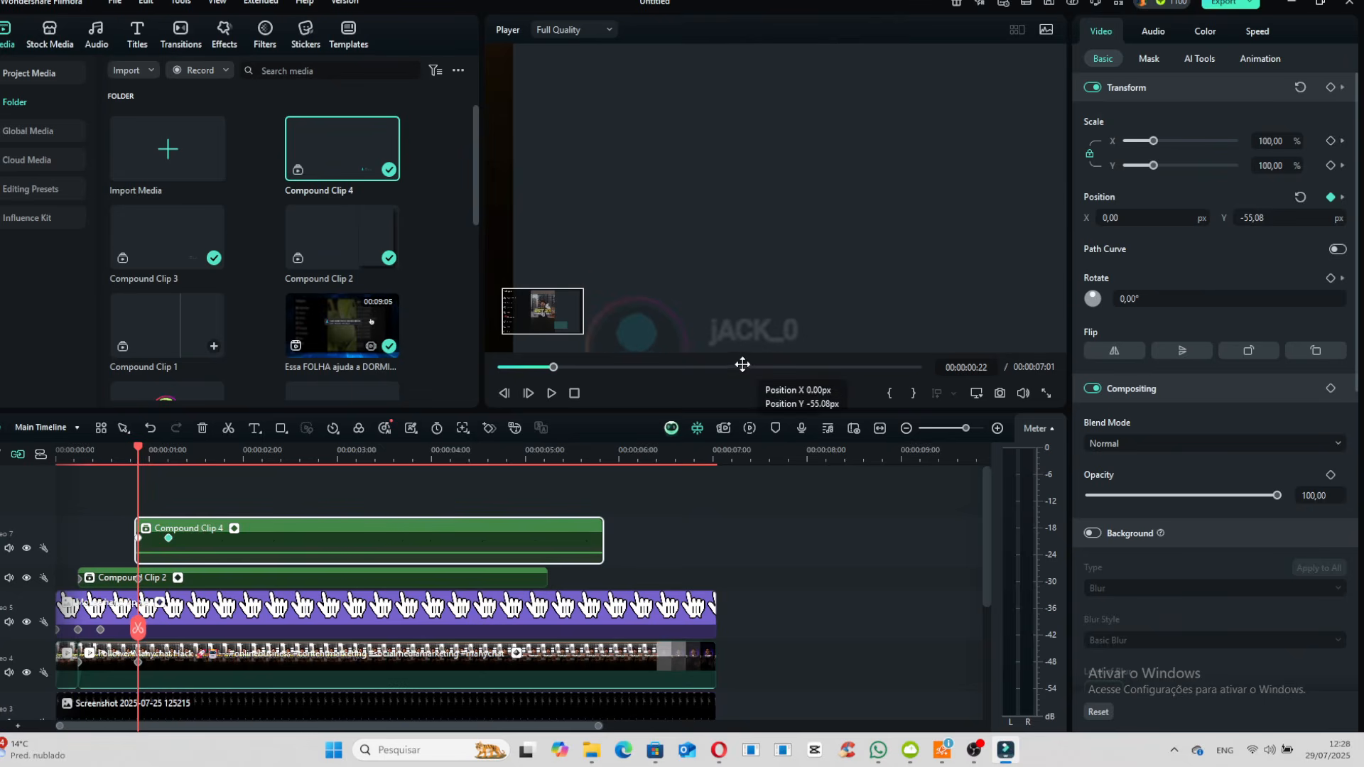
- Apply a Bezier curve to the comment compound clip's position keyframes and scrub through the slide-in
right_click(169, 539)
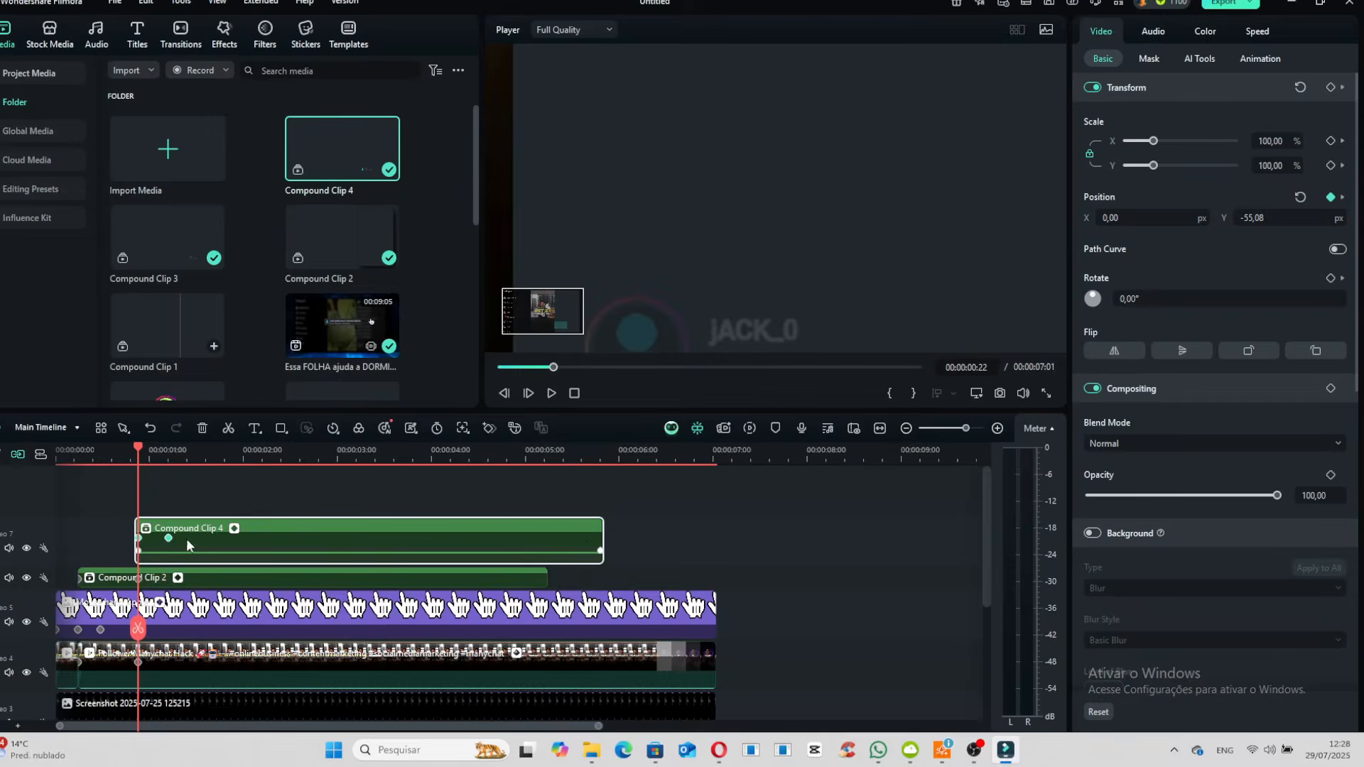
right_click(167, 544)
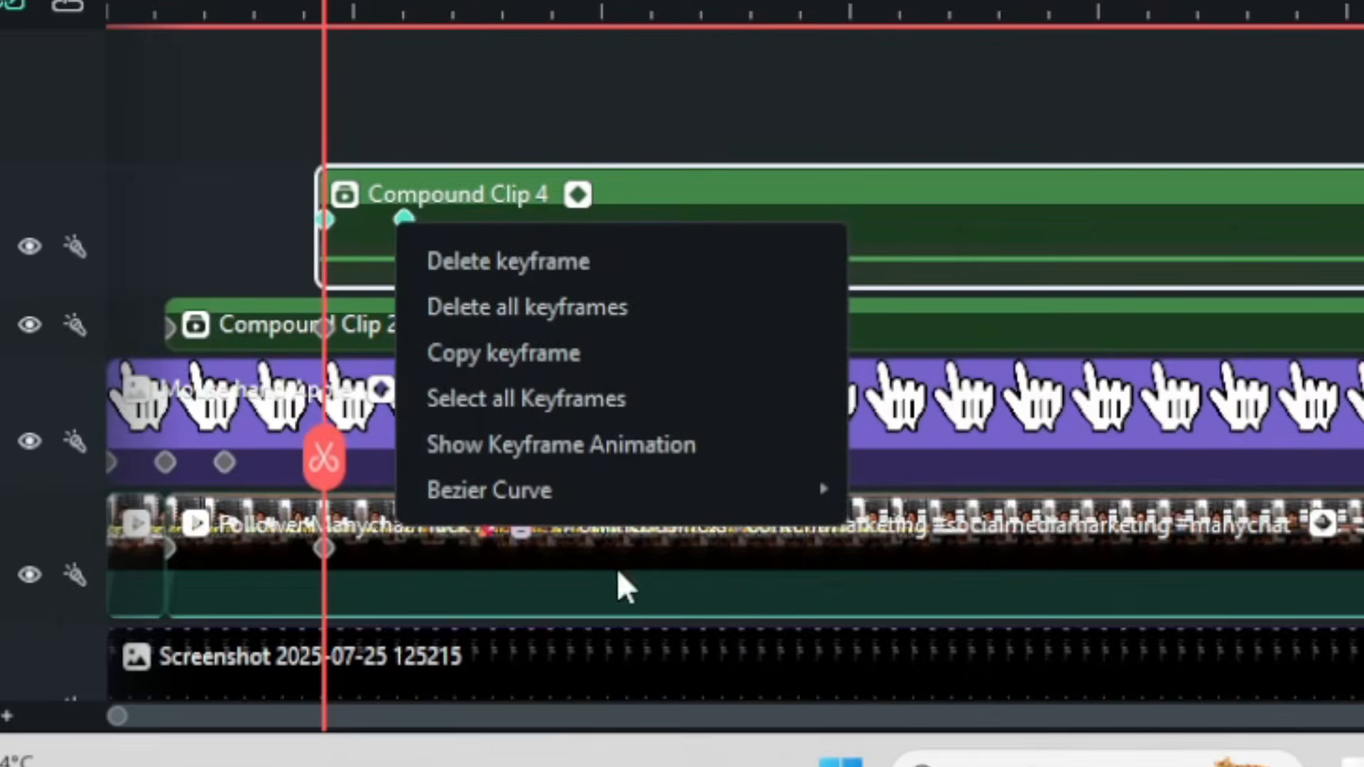
mouse_move(290, 647)
click(384, 712)
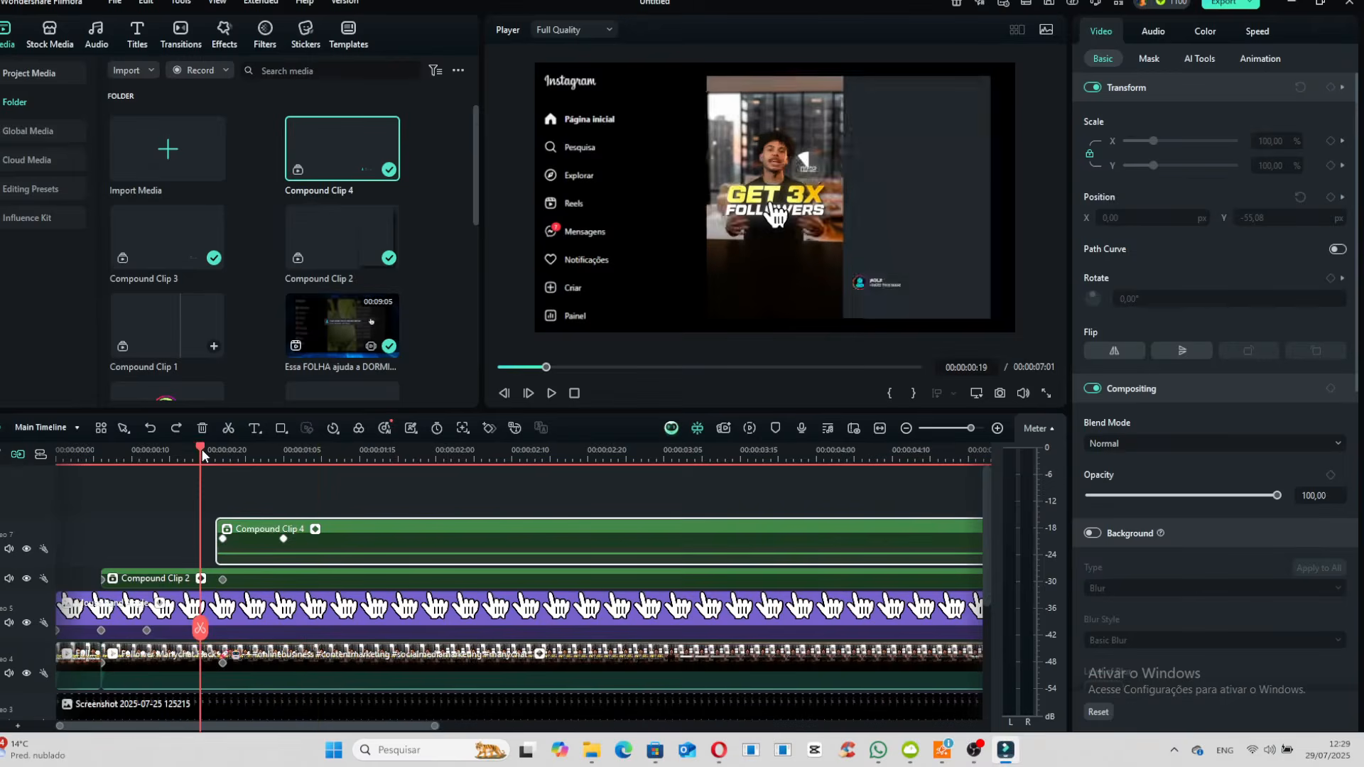
drag(227, 464, 288, 490)
drag(185, 494, 273, 507)
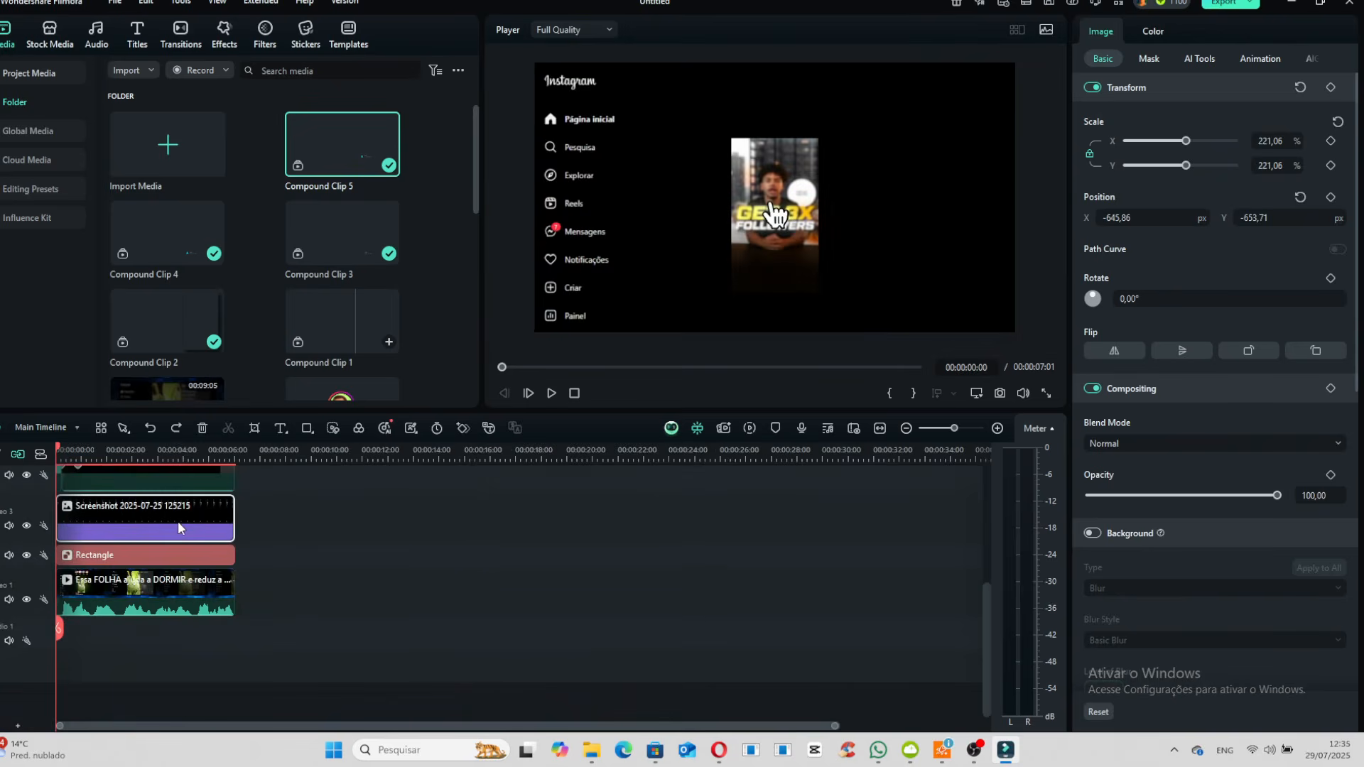
- Convert the Instagram screenshot clip into a compound clip with the default 1920x1080 settings
right_click(178, 528)
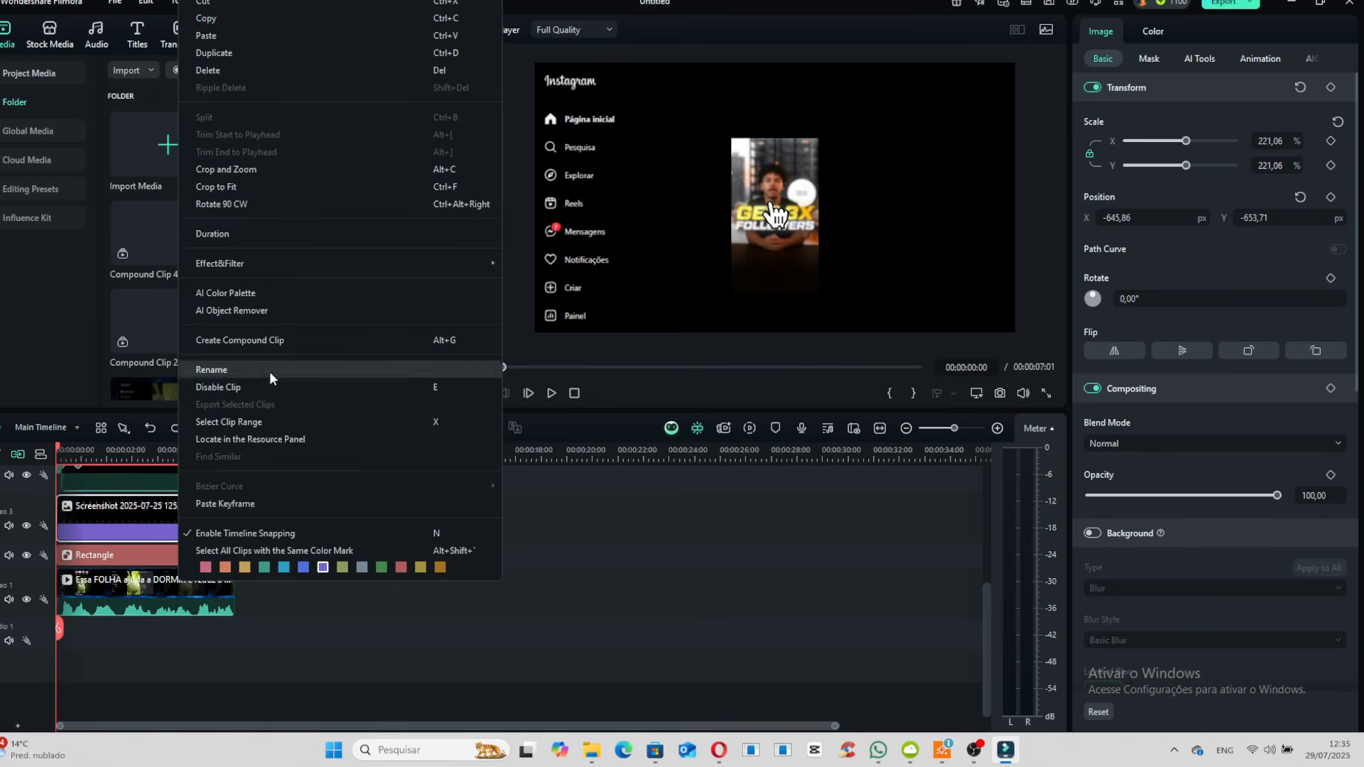
click(280, 342)
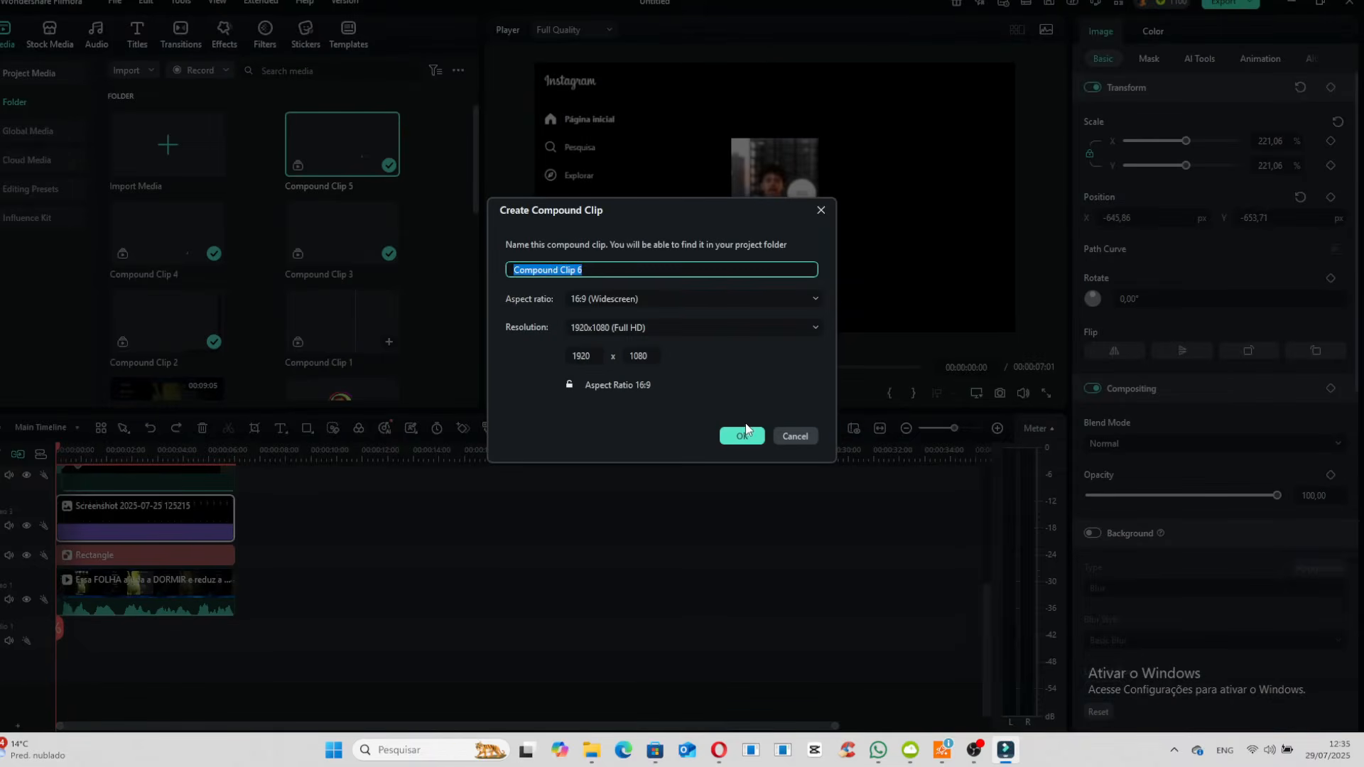
click(739, 440)
- Search the effects for "GLOW" and apply Glow Color to the Instagram screenshot's compound clip
click(224, 35)
click(396, 109)
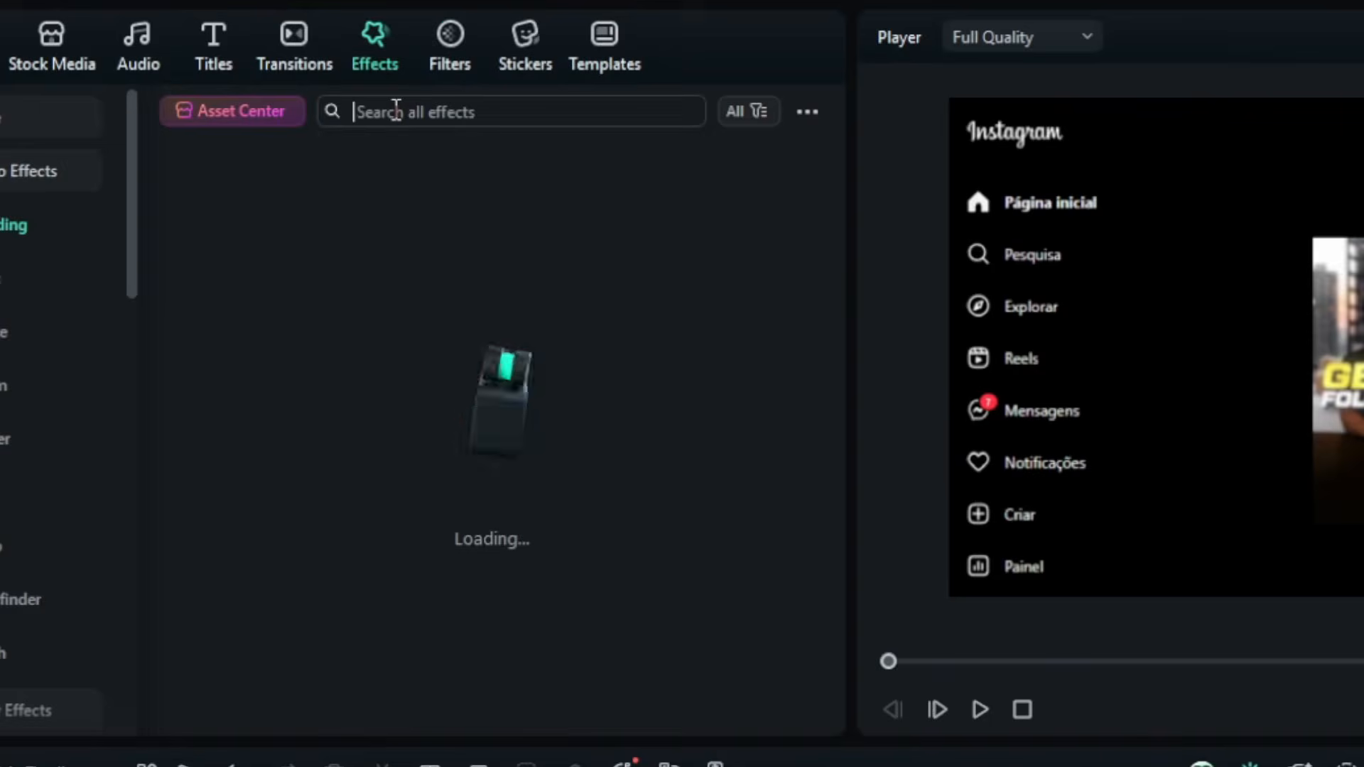
text(GLOW)
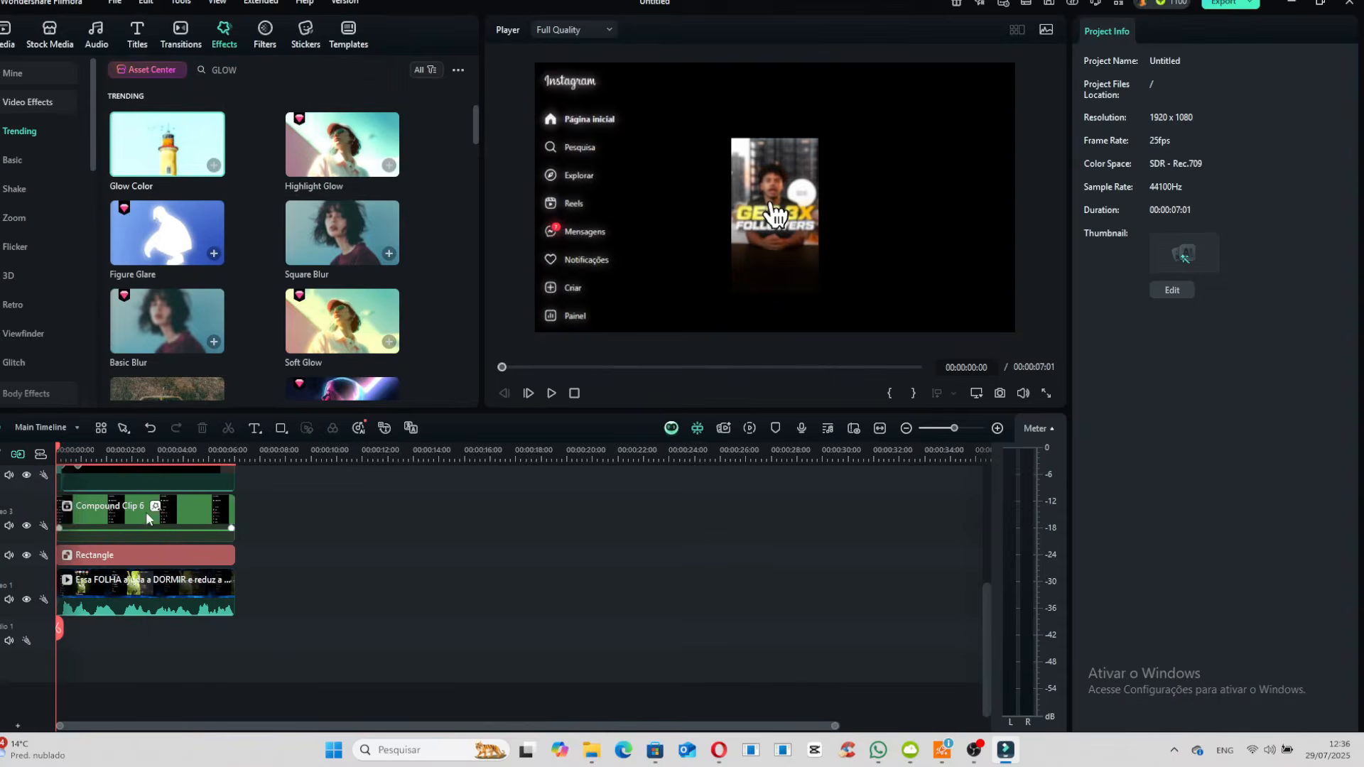
drag(145, 419, 103, 521)
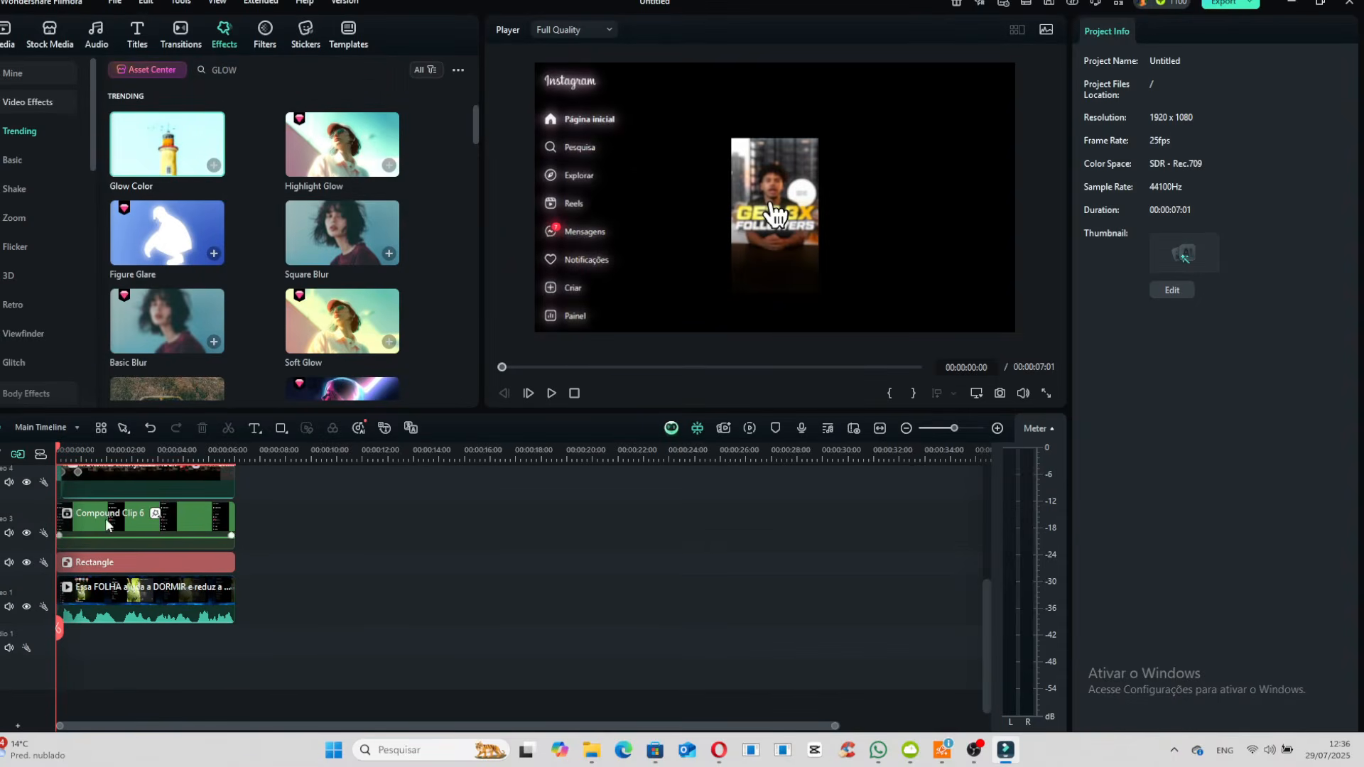
- Convert the hand cursor clip into a compound clip, give it the glow effect, and play the finished scene full screen
scroll(152, 542, up, 3)
right_click(150, 542)
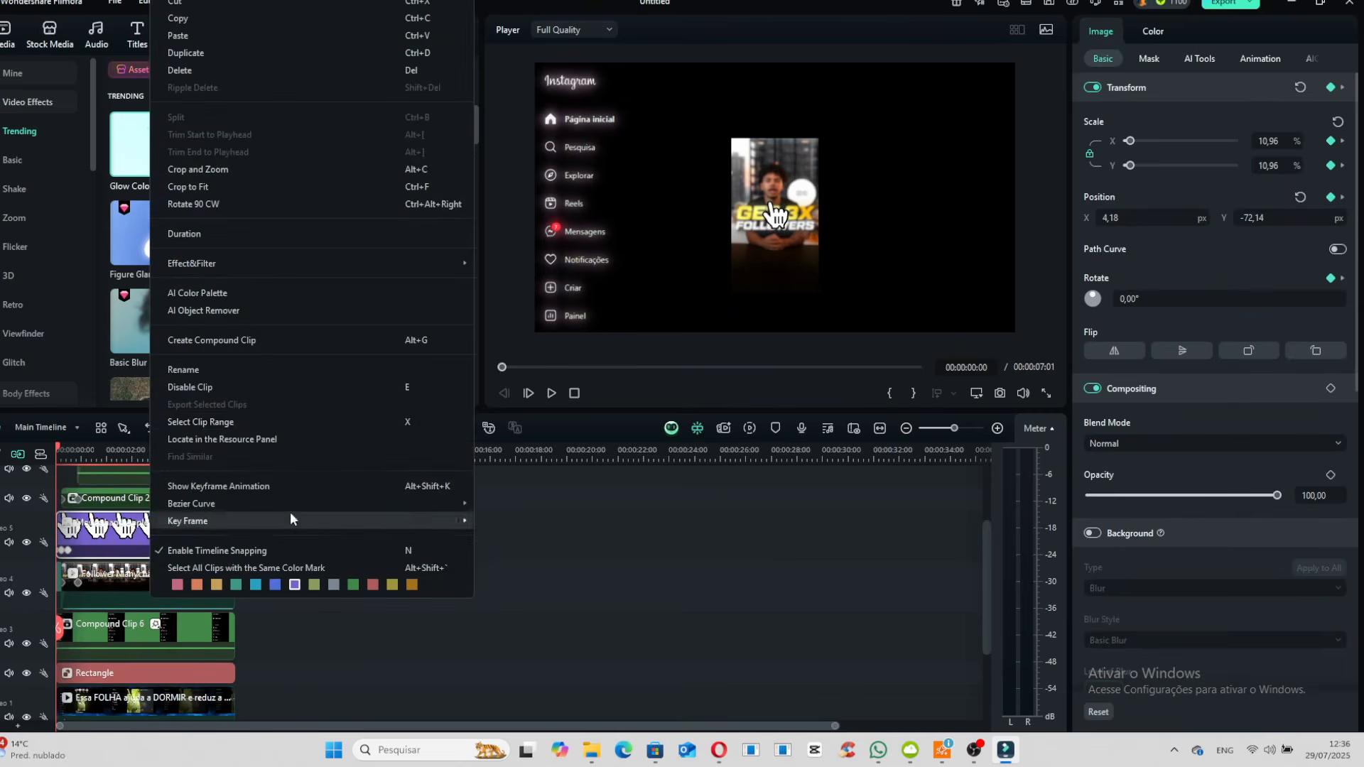
click(271, 346)
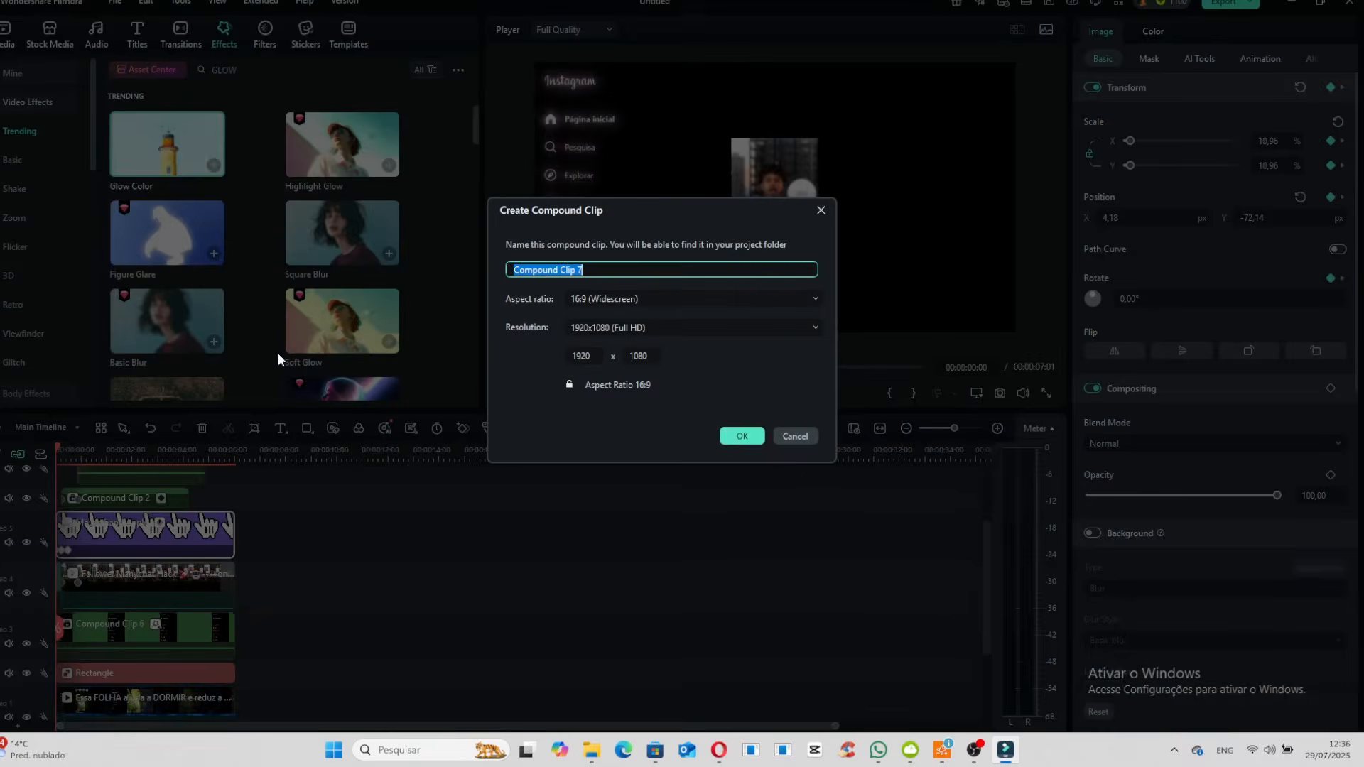
click(742, 437)
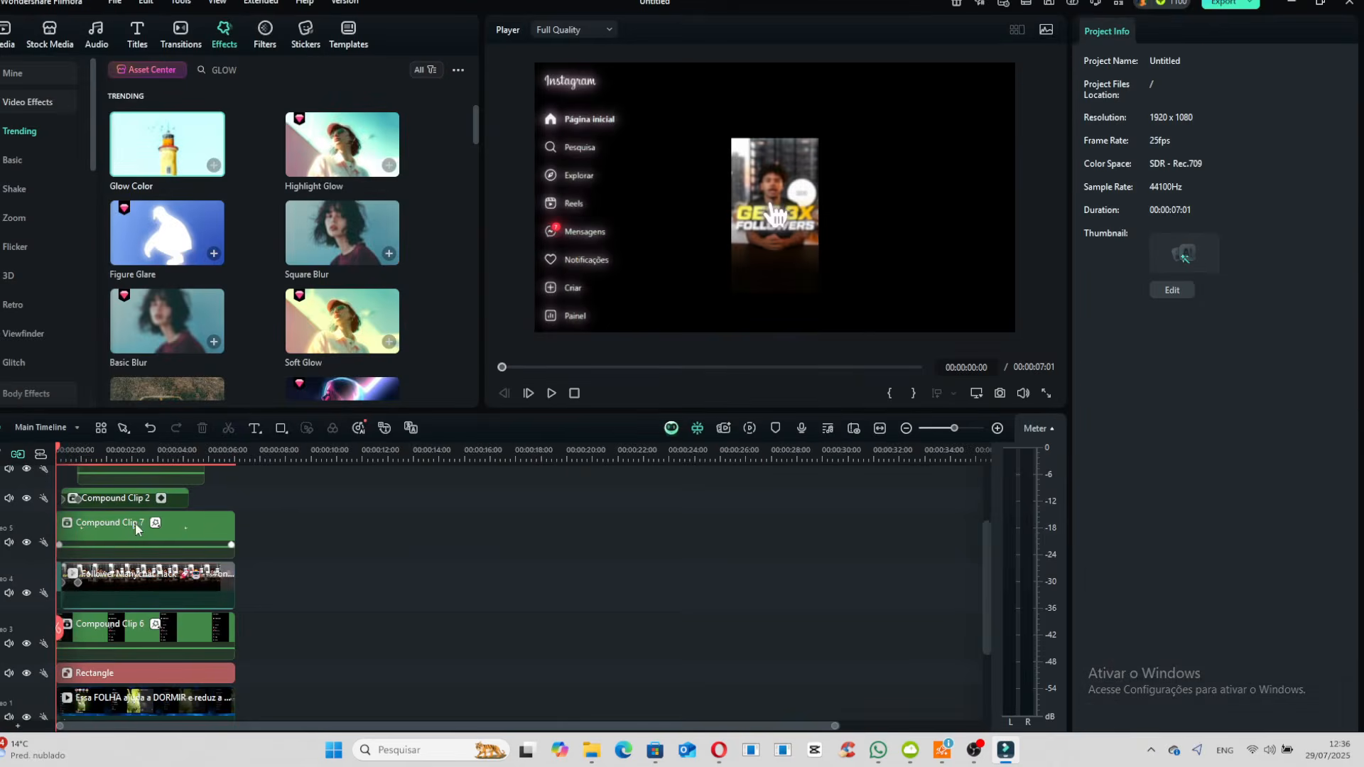
click(1046, 393)
key(space)
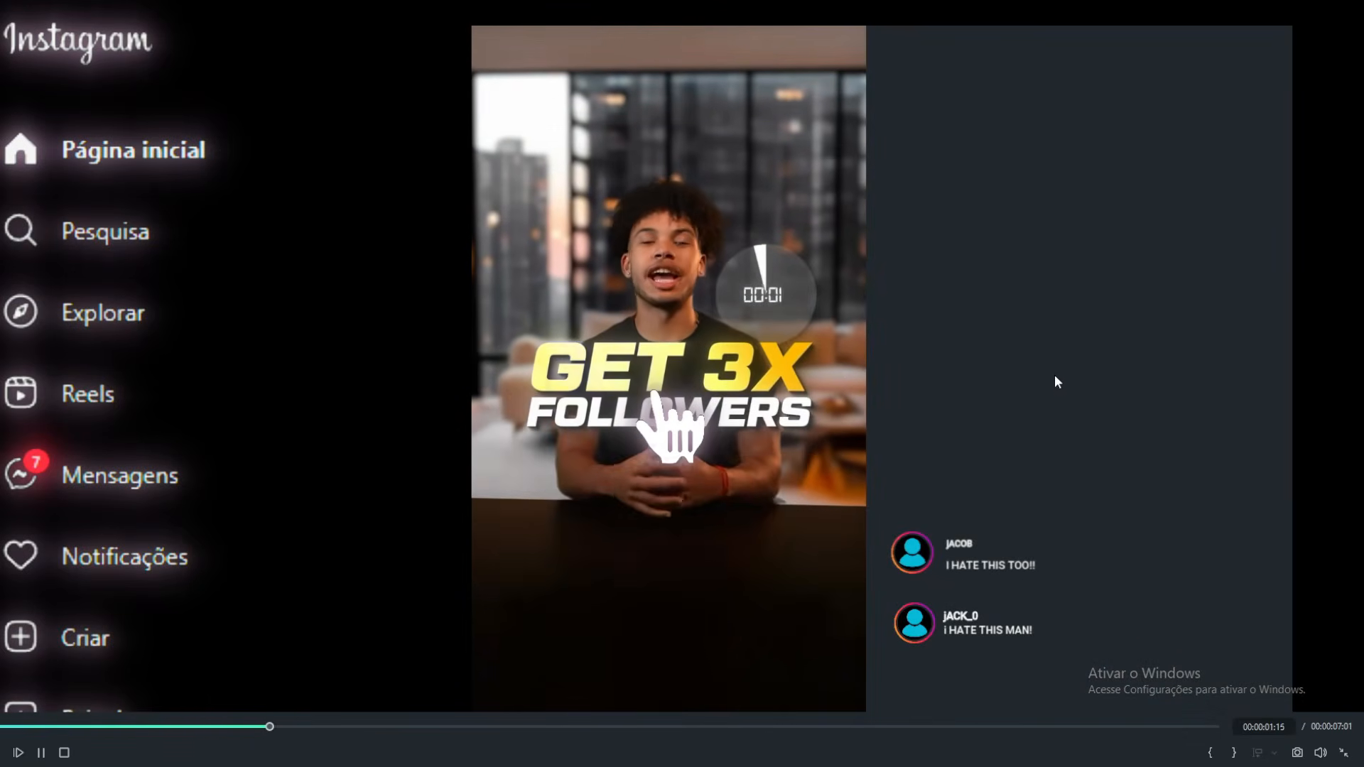